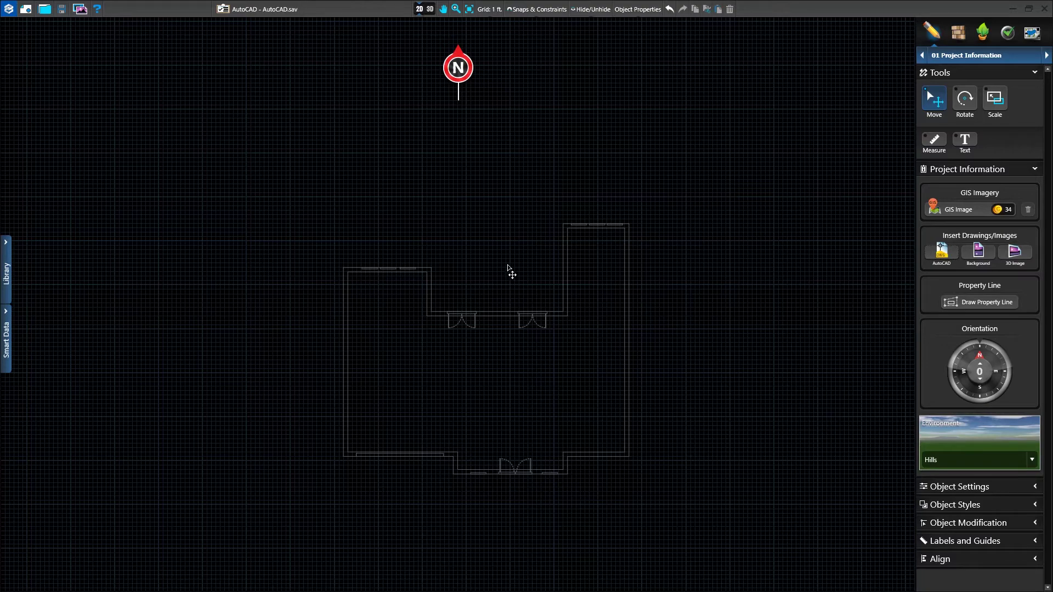
Step: Open the AutoCAD file browser from Insert Drawings/Images in Project Information
click(943, 252)
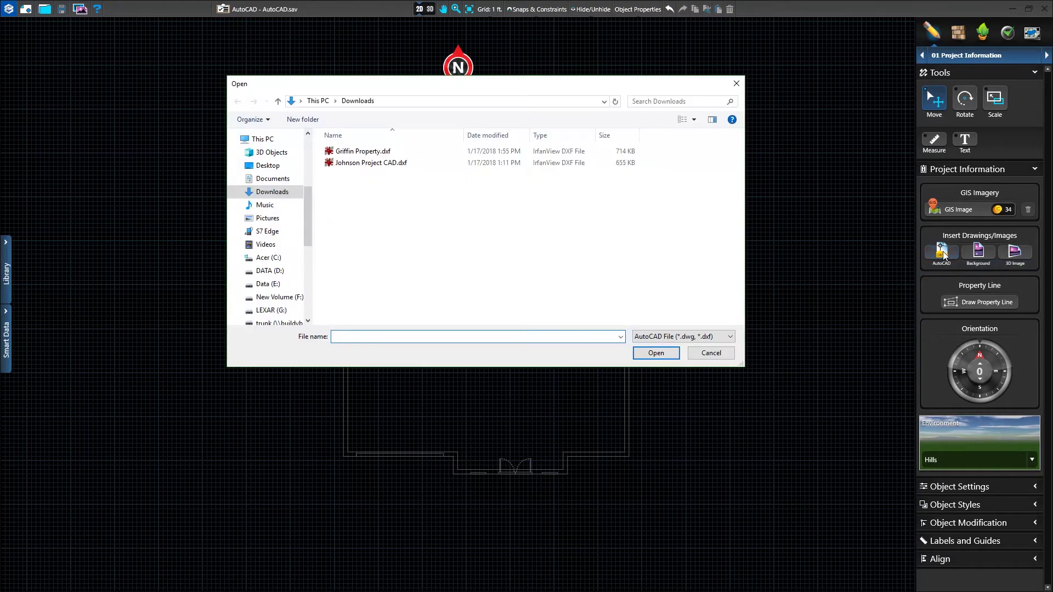
Step: Import Griffin Property.dxf from Downloads as an AutoCAD file
click(363, 154)
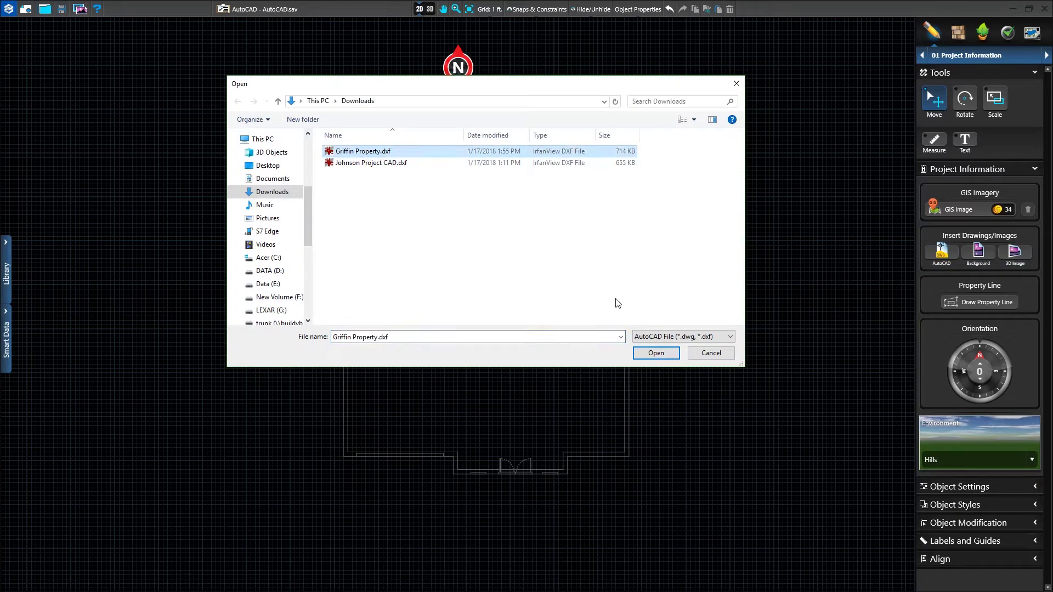
click(712, 337)
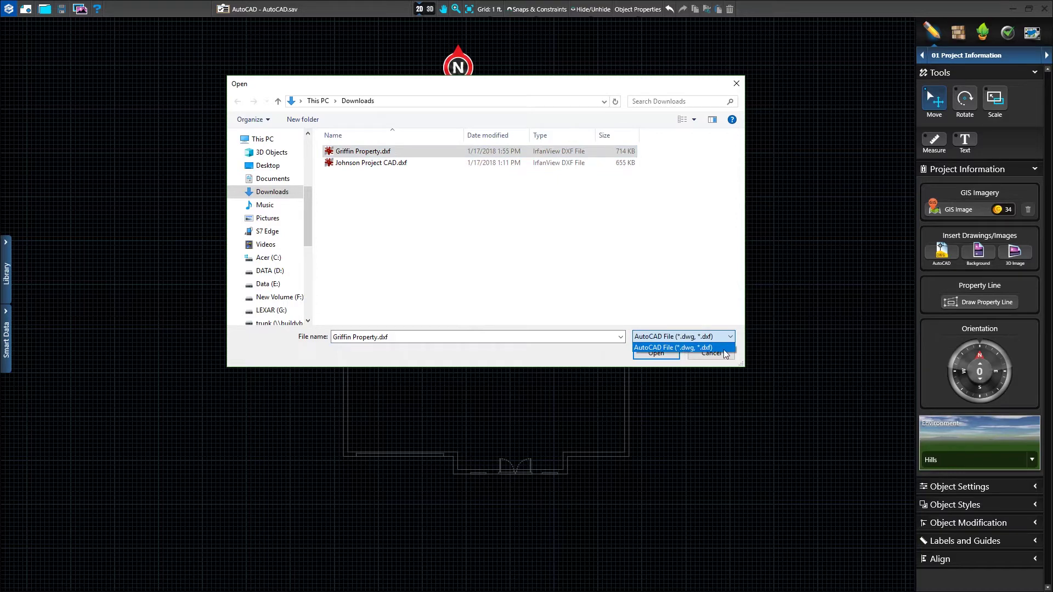
click(670, 298)
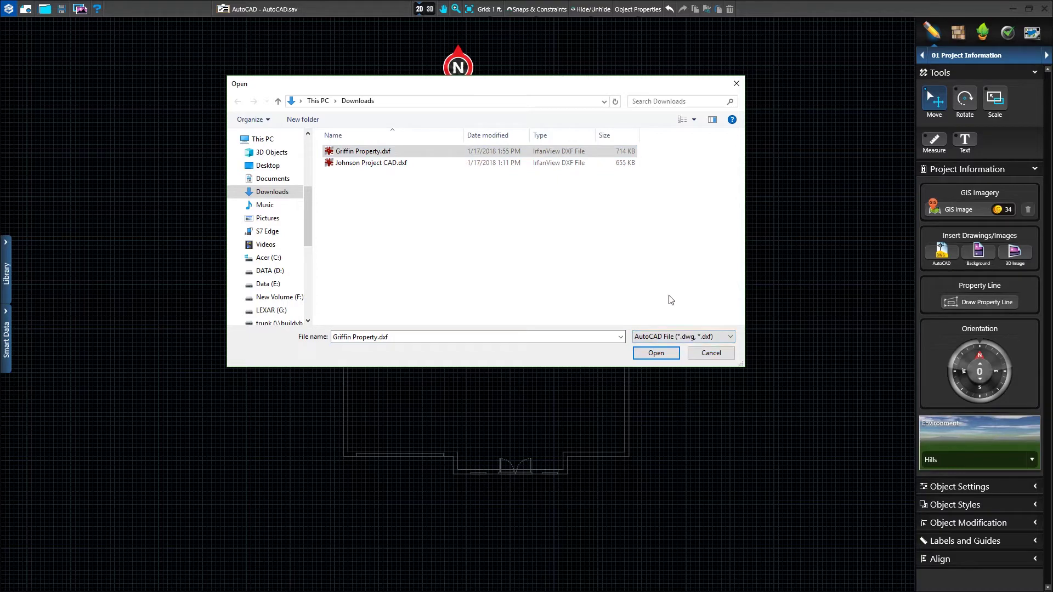
click(658, 353)
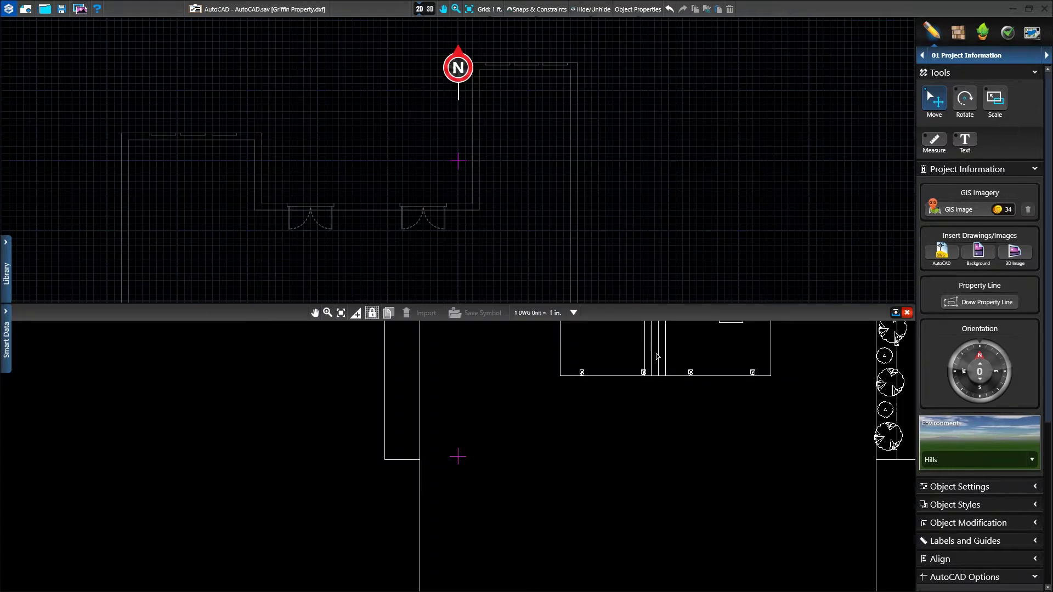
Step: Set the Griffin Property drawing's reference point on the house corner
drag(658, 358, 568, 422)
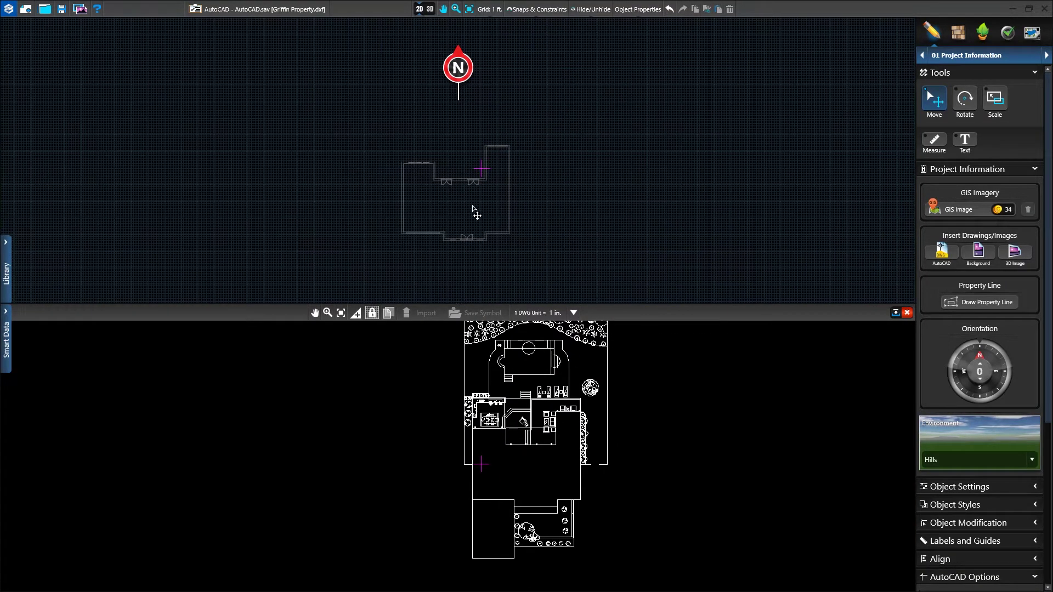
drag(516, 220, 574, 228)
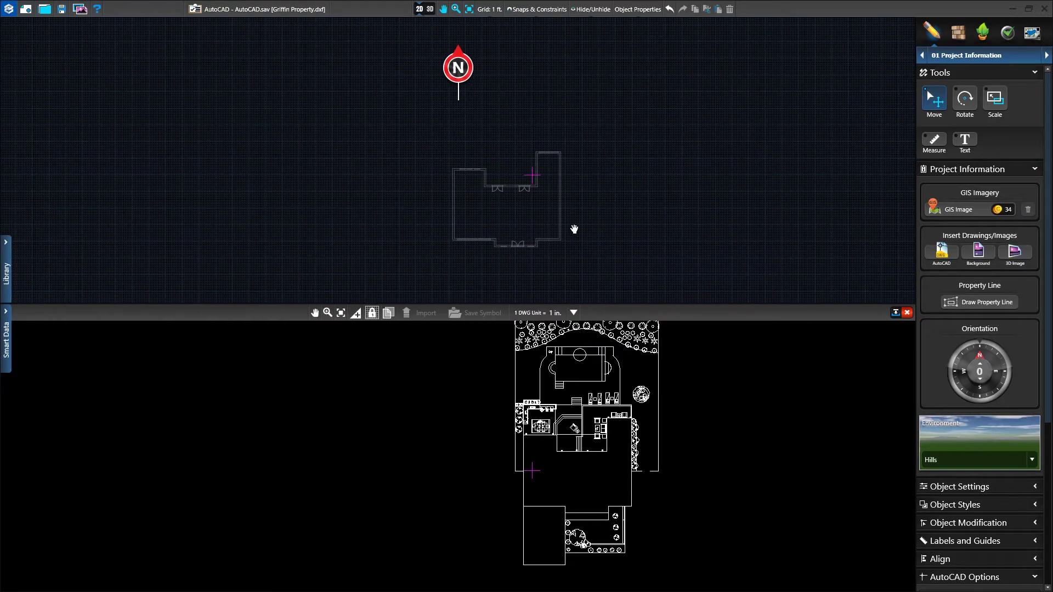
scroll(541, 277, up, 2)
scroll(541, 277, down, 2)
scroll(537, 275, down, 3)
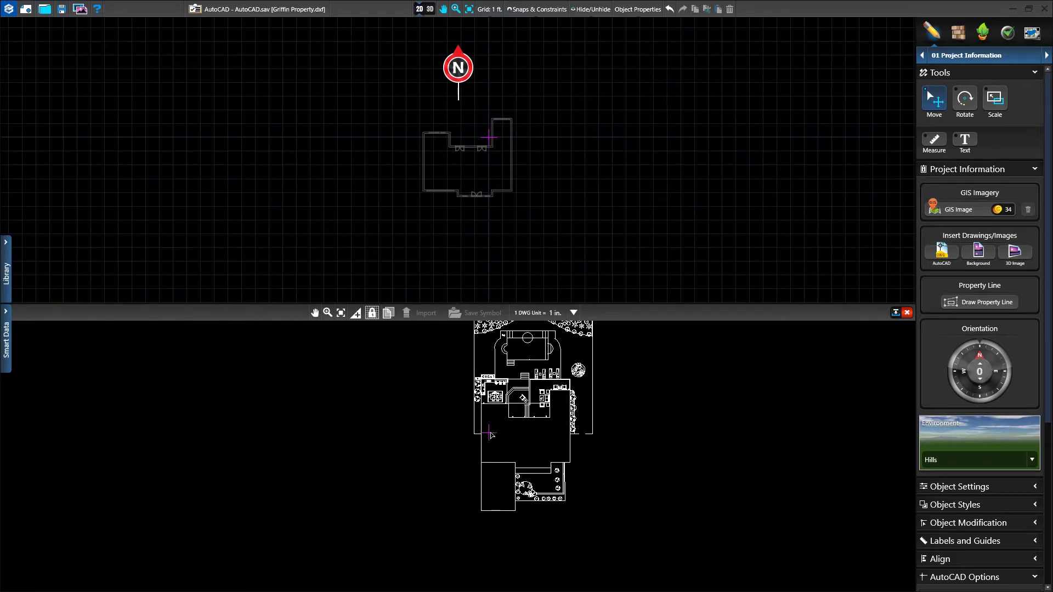
scroll(552, 392, up, 5)
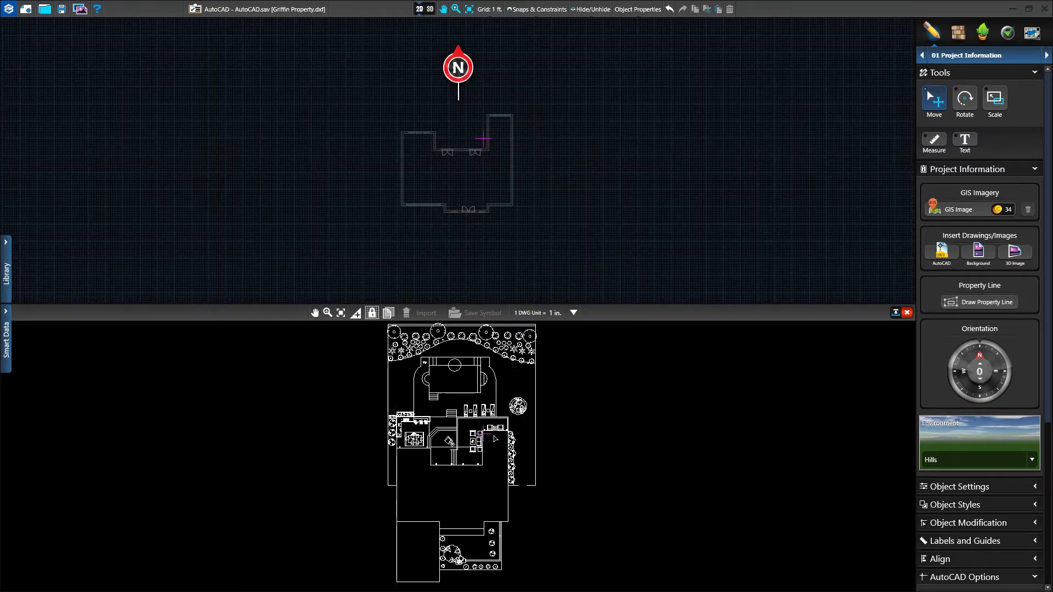
scroll(453, 449, up, 4)
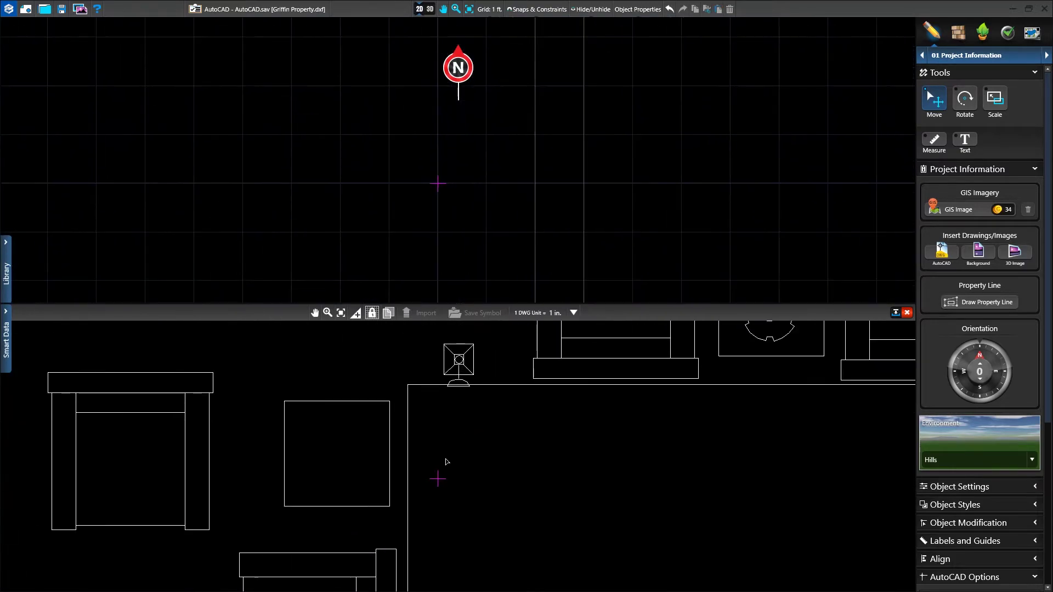
click(408, 386)
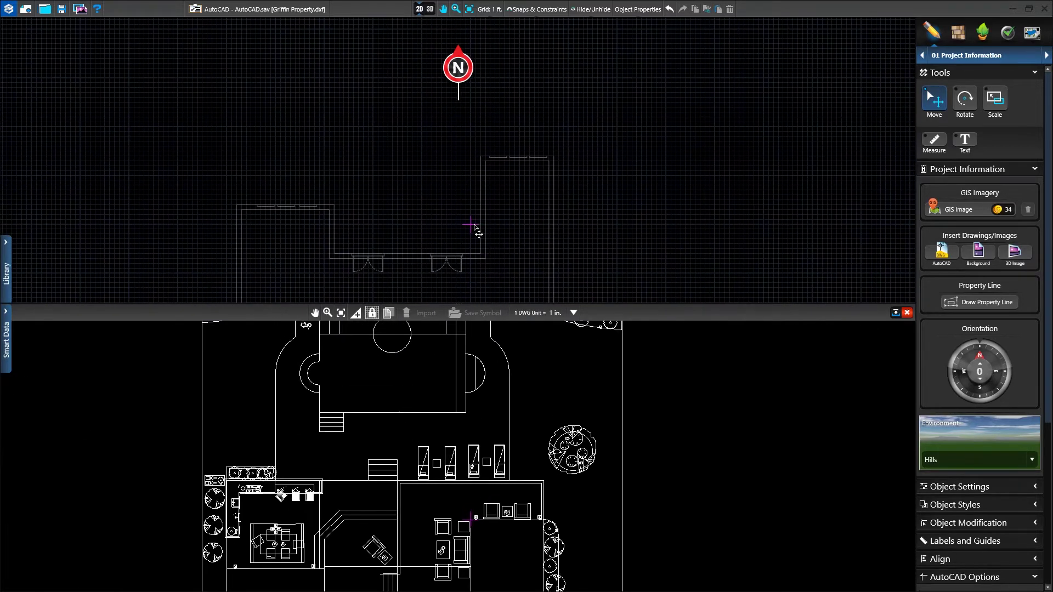
scroll(488, 160, up, 3)
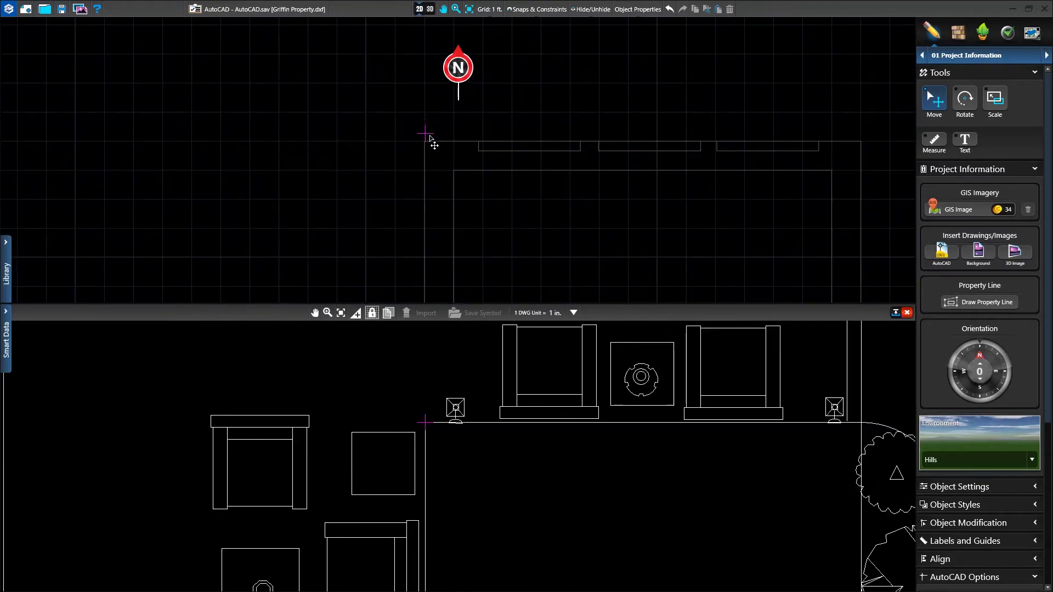
scroll(430, 144, down, 5)
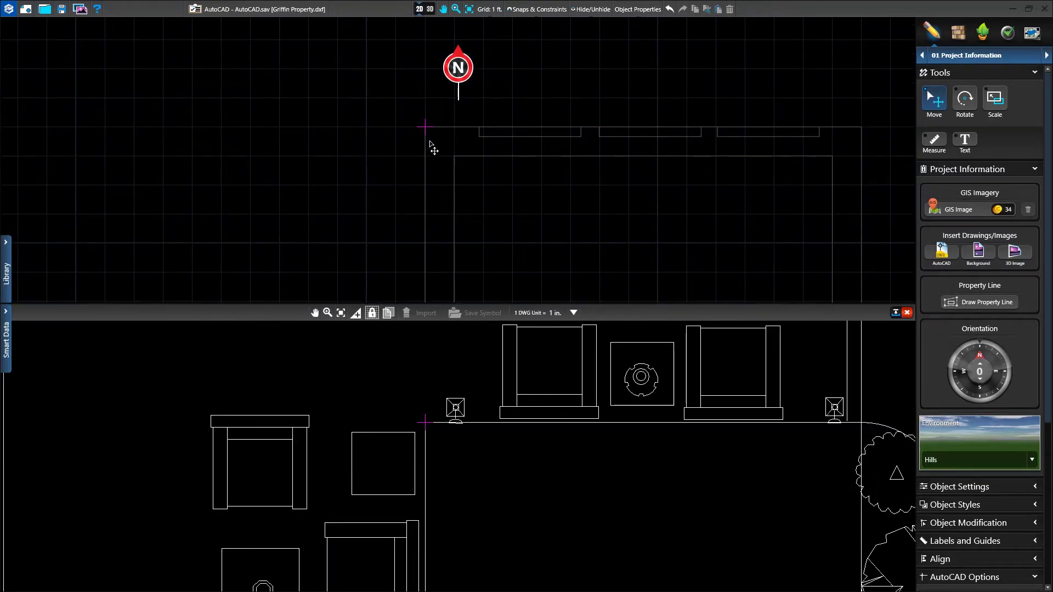
drag(351, 188, 410, 153)
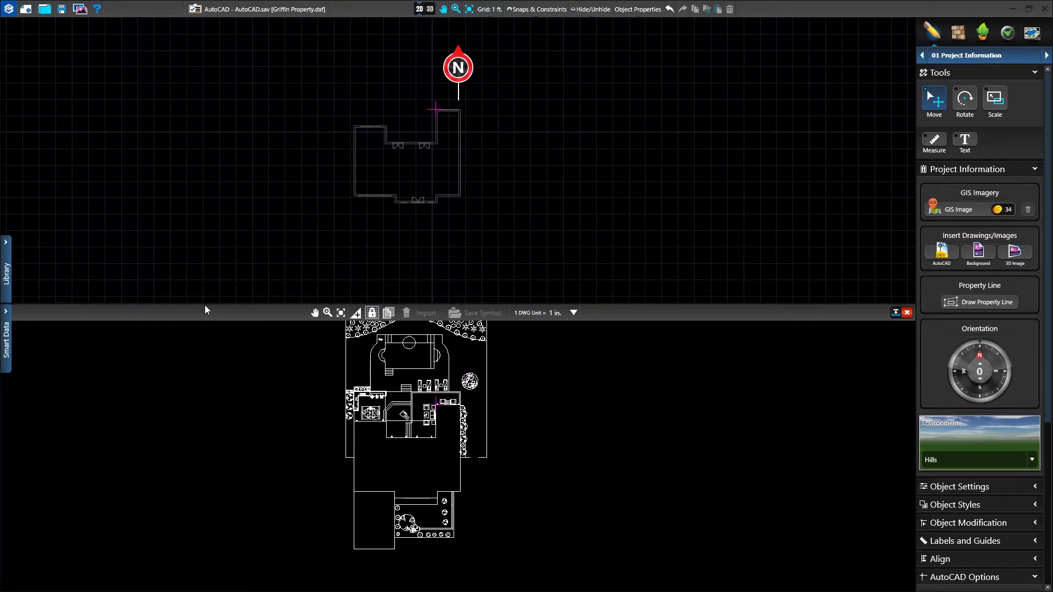
scroll(429, 242, up, 2)
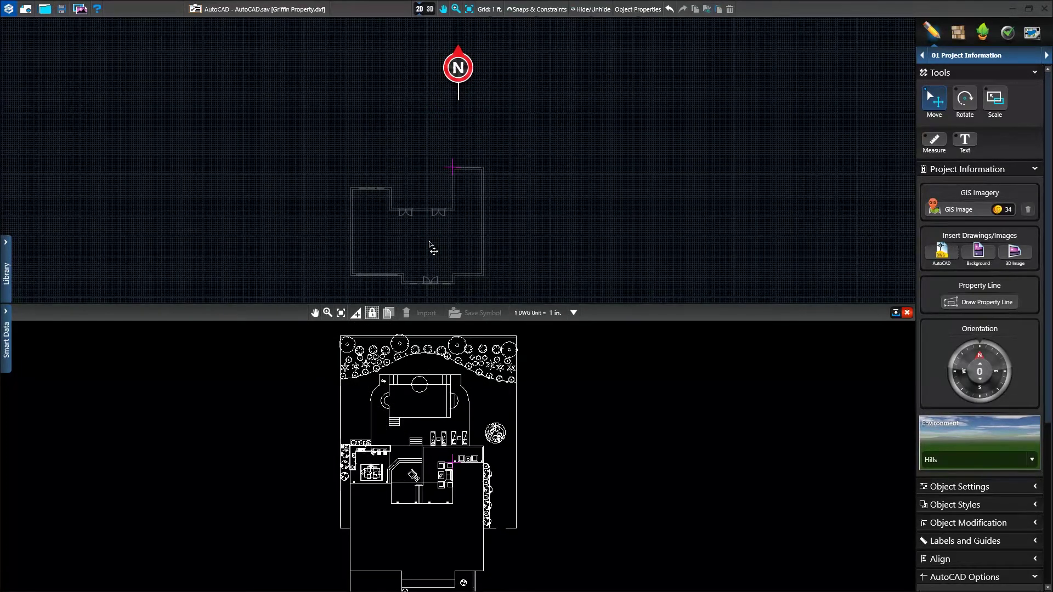
Step: Pan and zoom out the AutoCAD preview to frame the site plan
click(315, 312)
mouse_move(311, 356)
mouse_down()
mouse_move(432, 360)
mouse_move(361, 355)
mouse_up()
mouse_move(373, 280)
mouse_down()
mouse_move(315, 259)
mouse_move(360, 261)
mouse_up()
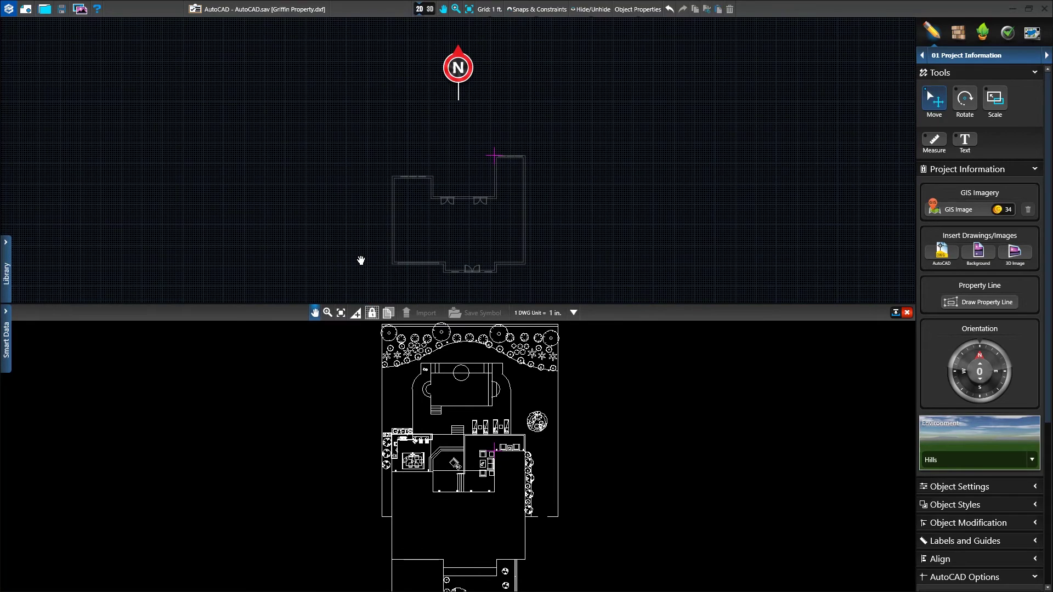
click(327, 313)
drag(384, 360, 362, 360)
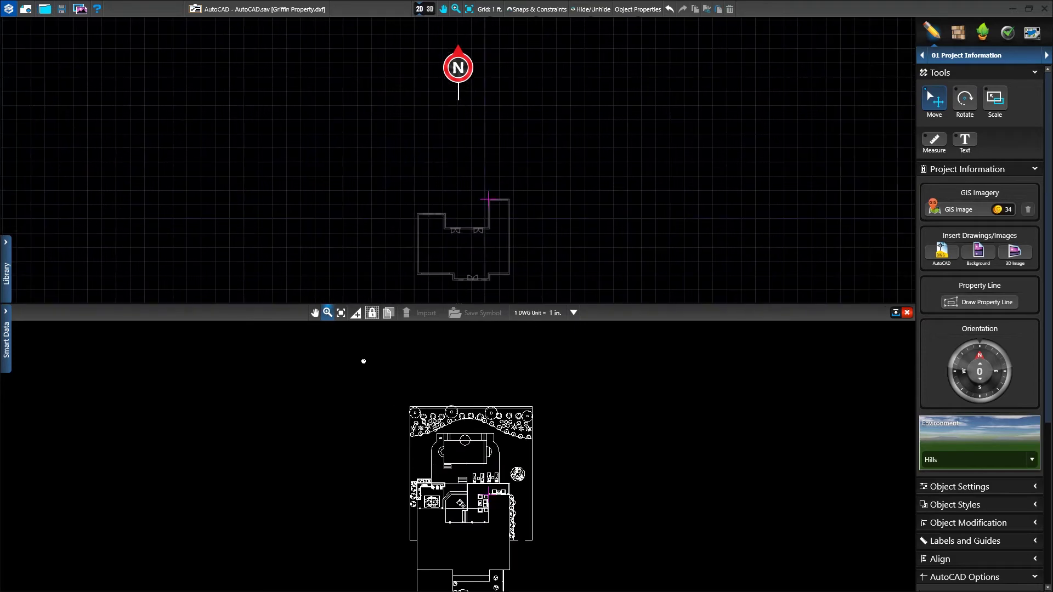
Step: Select the pool area, zoom the preview to it, and show the reference point
click(341, 313)
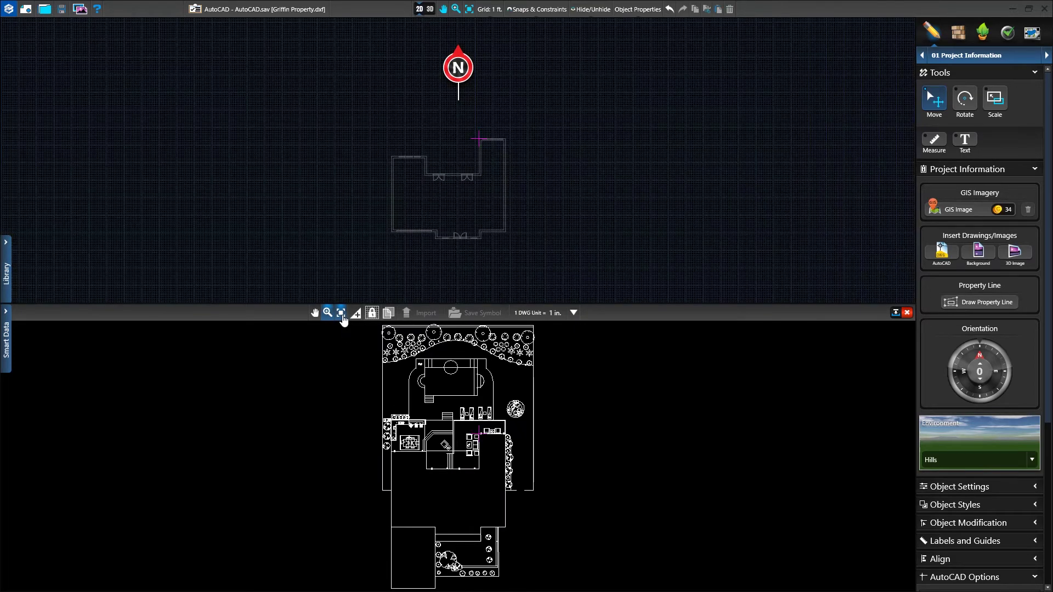
click(328, 313)
click(340, 313)
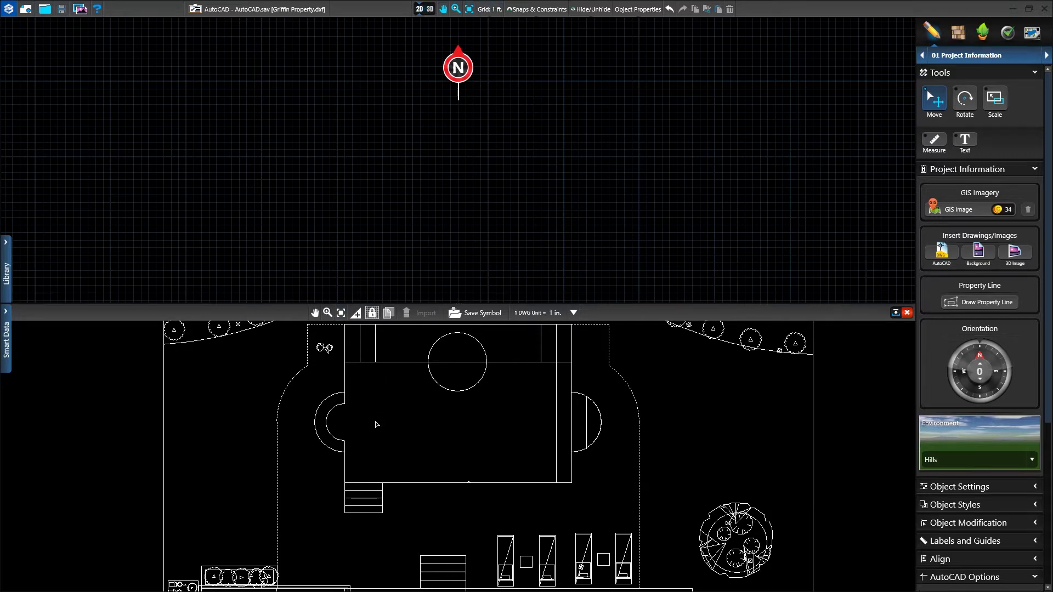
click(356, 315)
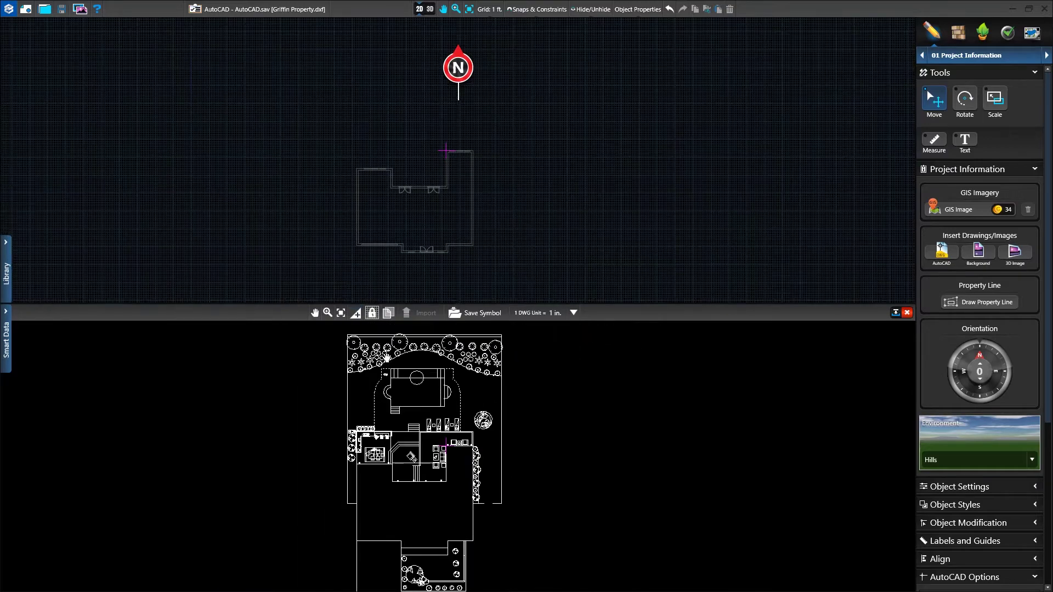
Step: Unlock the drawing from the grid view and drag it into alignment with the house
click(356, 316)
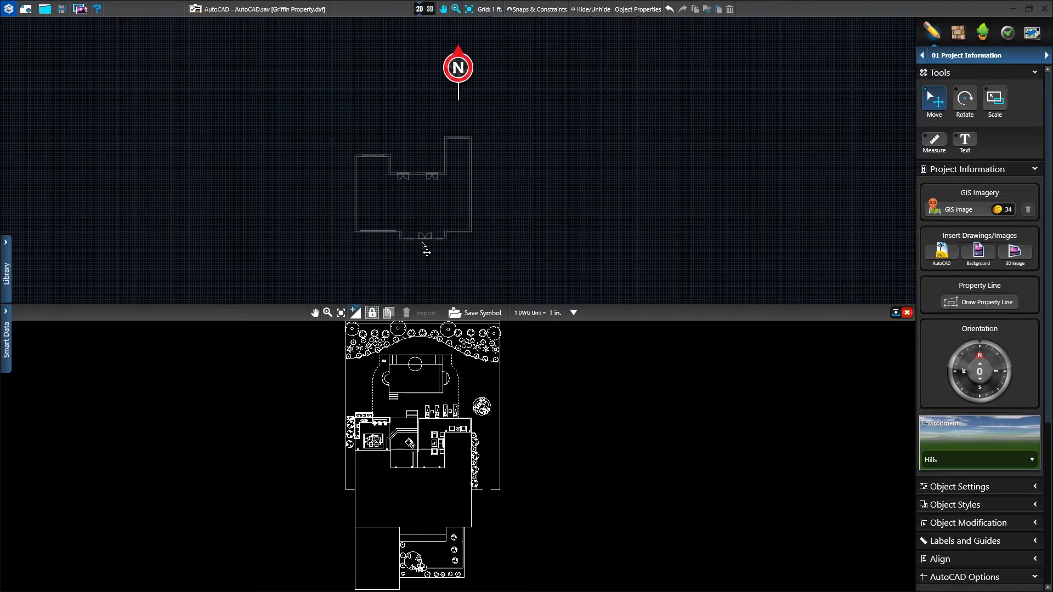
click(357, 314)
click(372, 313)
mouse_move(473, 375)
mouse_down()
mouse_move(262, 375)
mouse_move(553, 402)
mouse_move(445, 393)
mouse_up()
drag(501, 237, 472, 242)
Step: Relock the drawing to the grid view and show it as the plan background
click(373, 315)
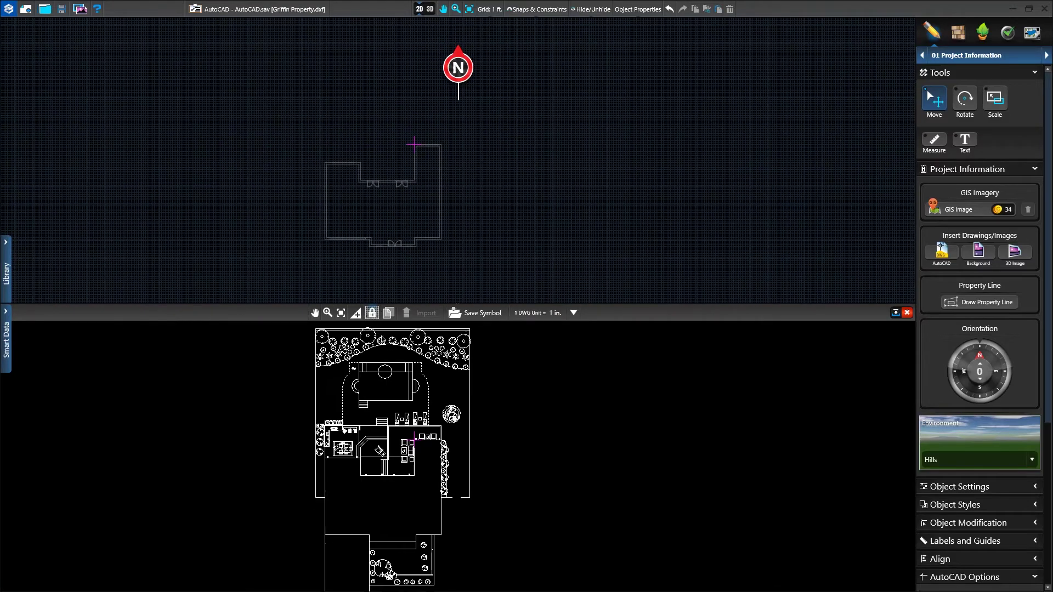
mouse_move(394, 365)
mouse_down()
mouse_move(560, 365)
mouse_move(358, 367)
mouse_move(468, 369)
mouse_up()
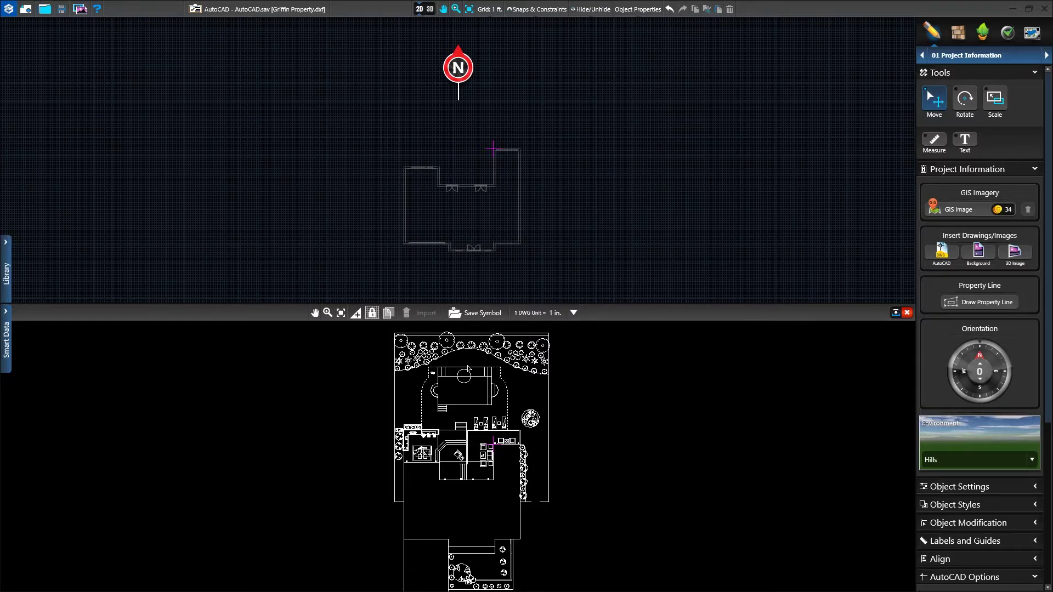
click(389, 314)
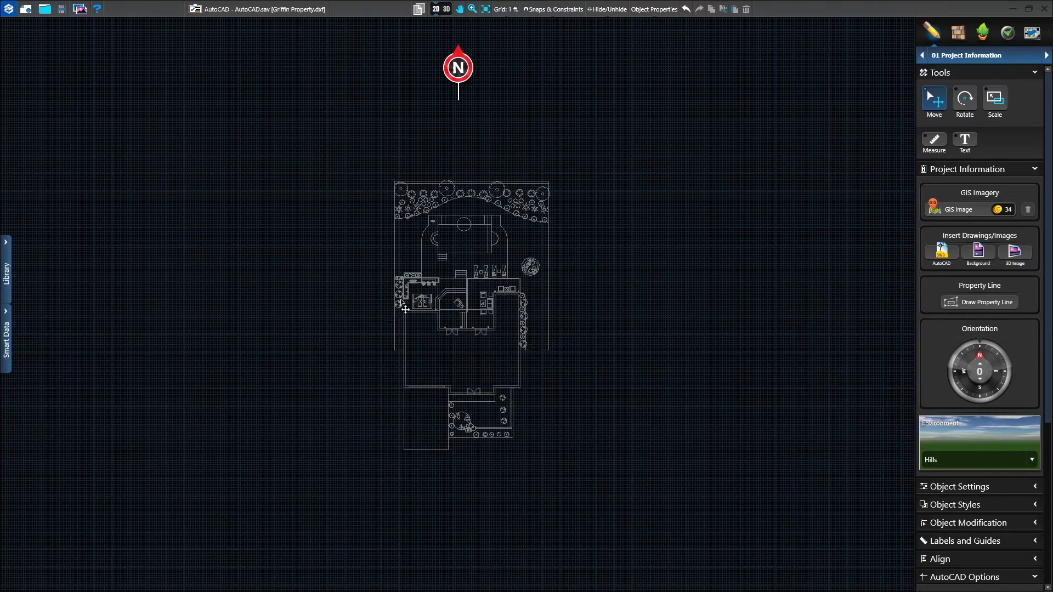
Step: Advance to the 02 House step and show the AutoCAD drawing beneath the plan
scroll(466, 329, up, 2)
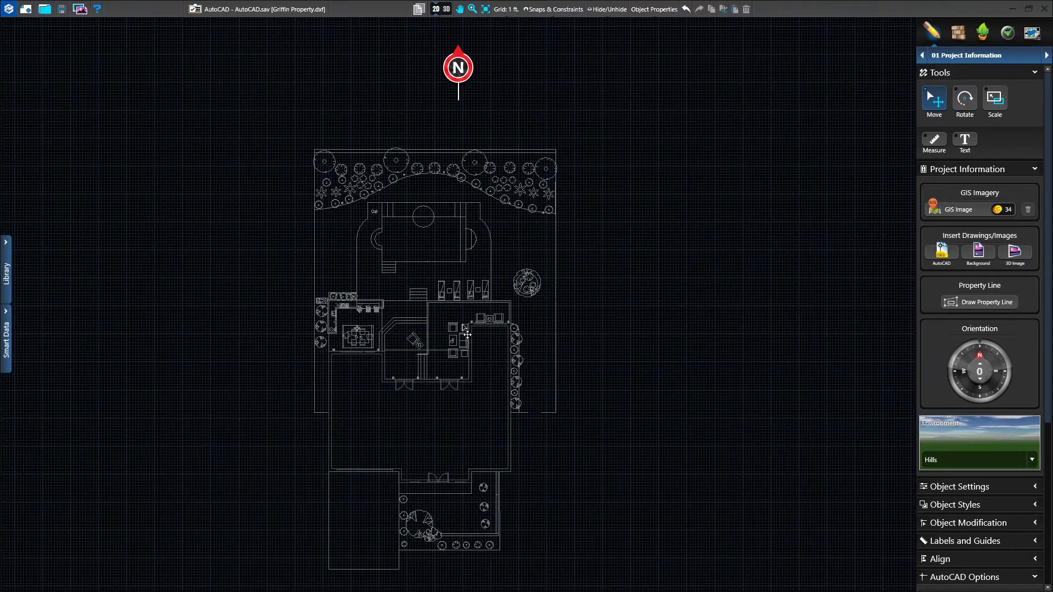
click(1044, 56)
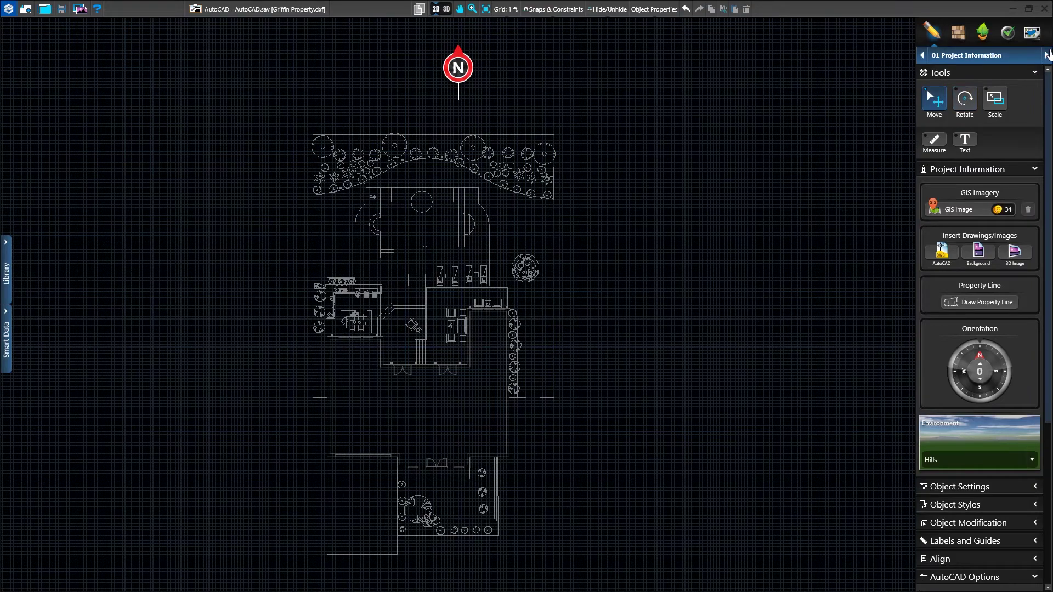
scroll(504, 434, up, 1)
scroll(504, 434, up, 2)
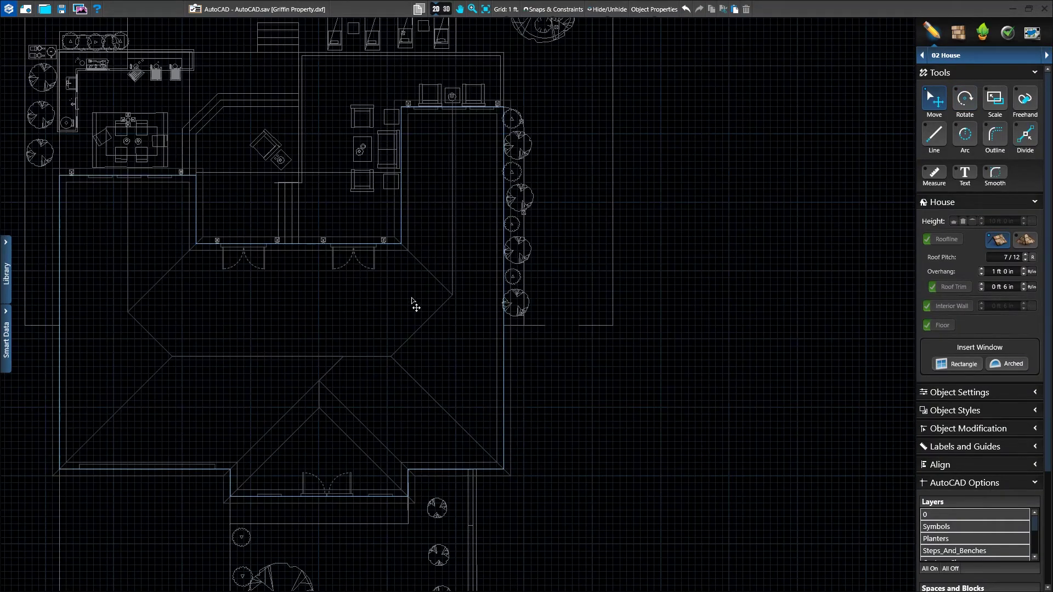
scroll(299, 237, down, 3)
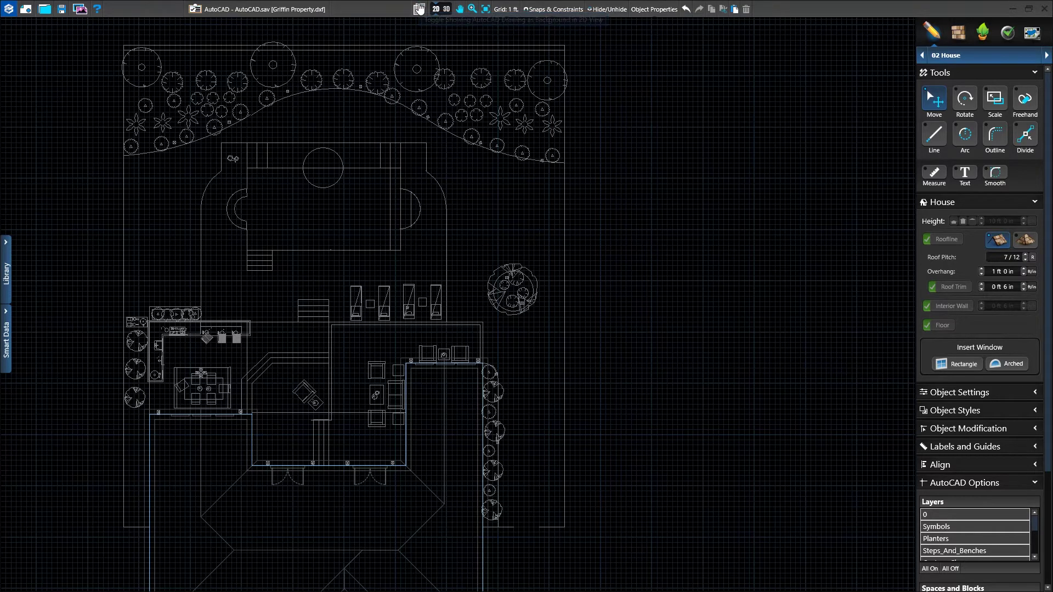
click(419, 9)
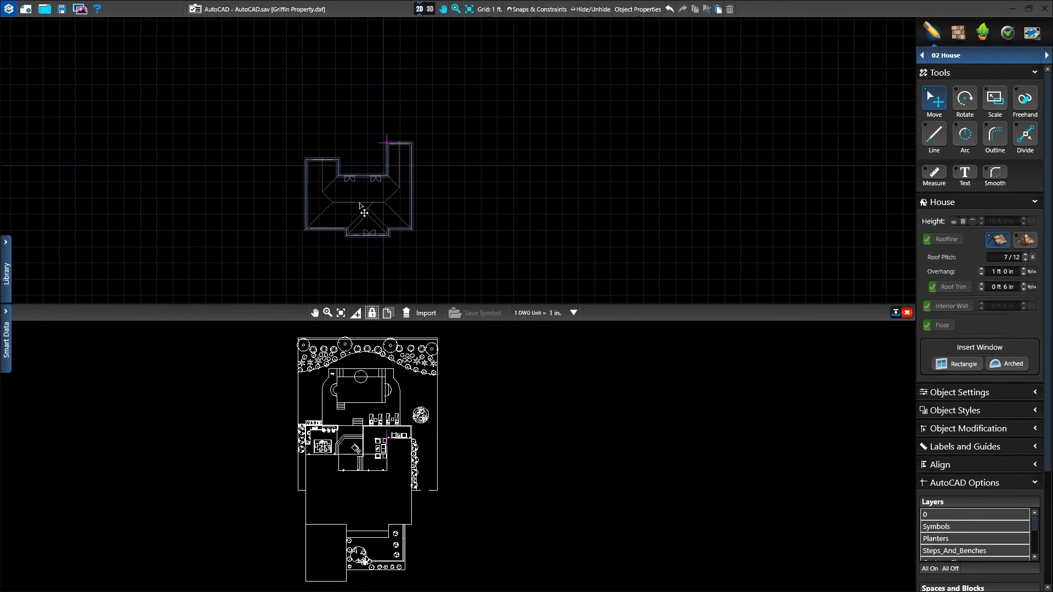
click(575, 313)
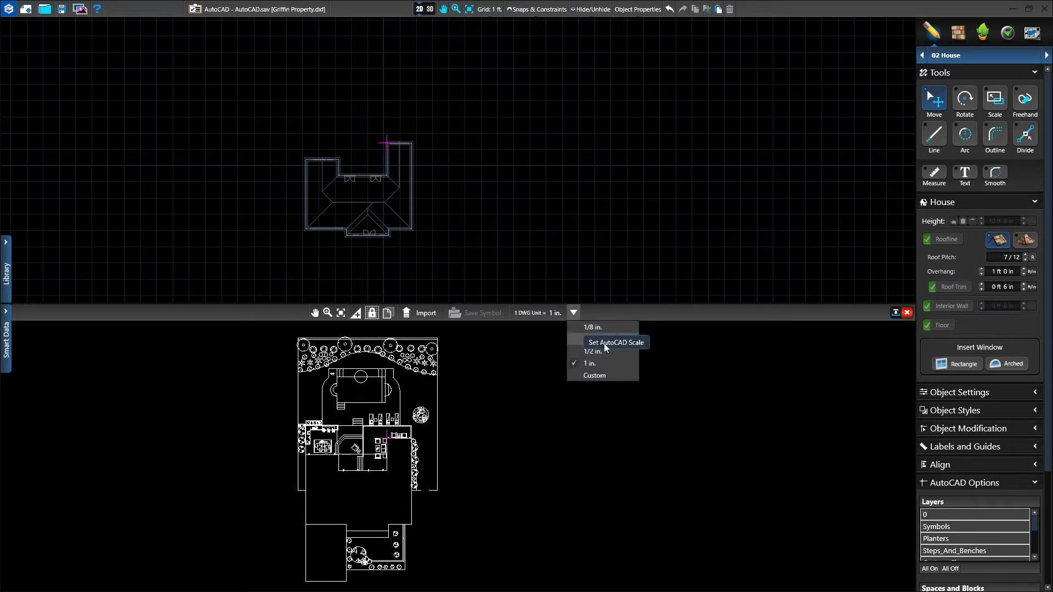
click(596, 376)
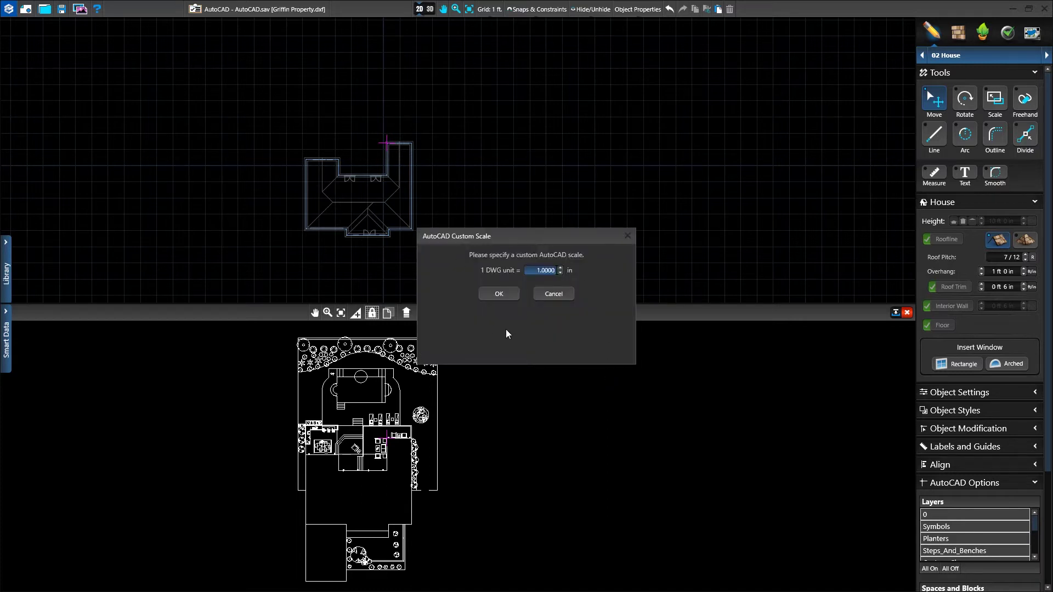
click(549, 299)
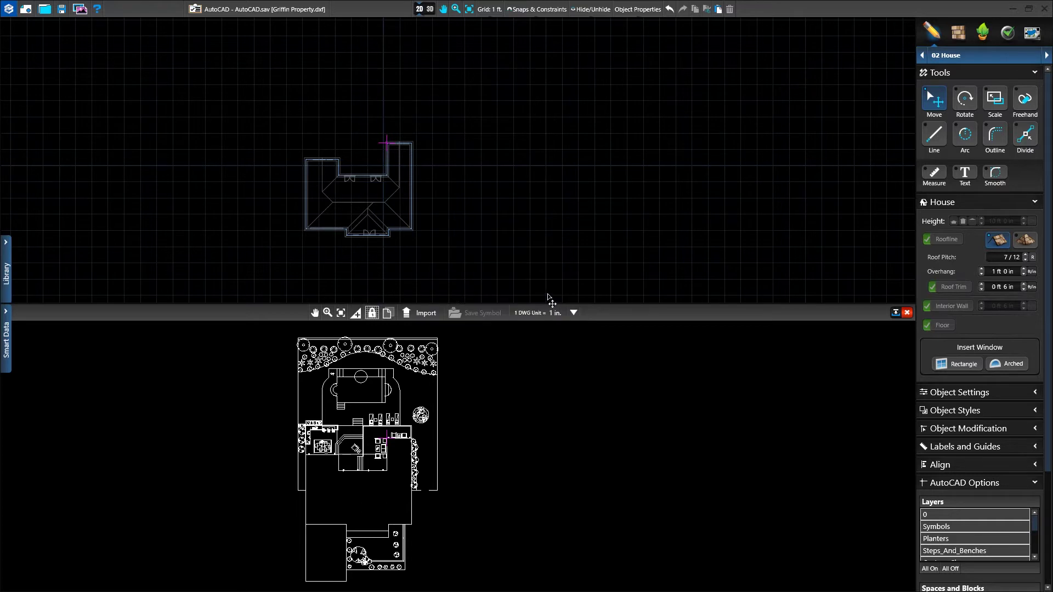
scroll(1032, 395, down, 5)
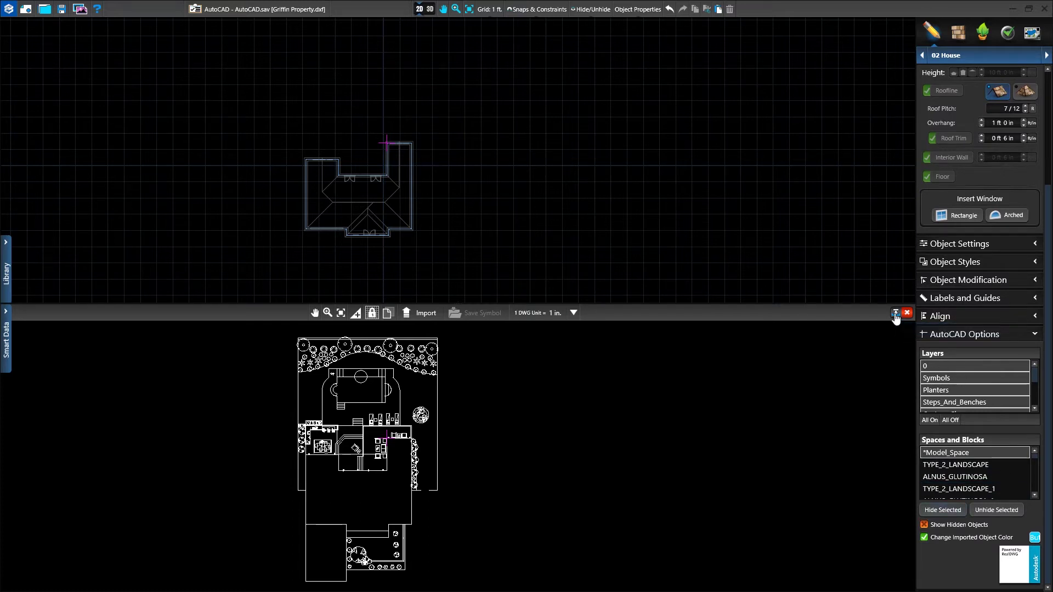
click(896, 313)
middle_drag(331, 403, 526, 362)
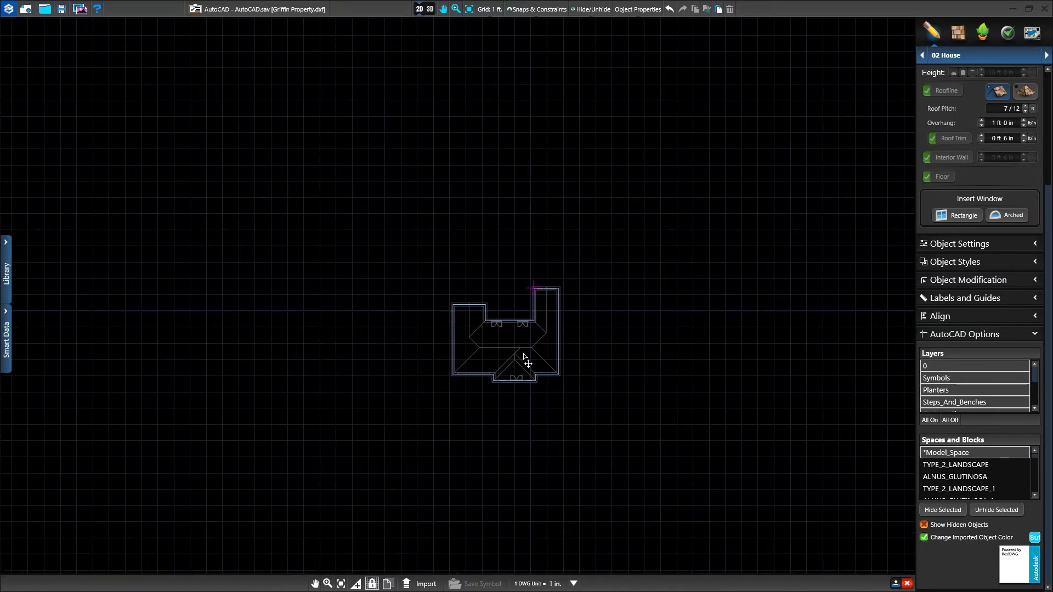
scroll(528, 363, up, 3)
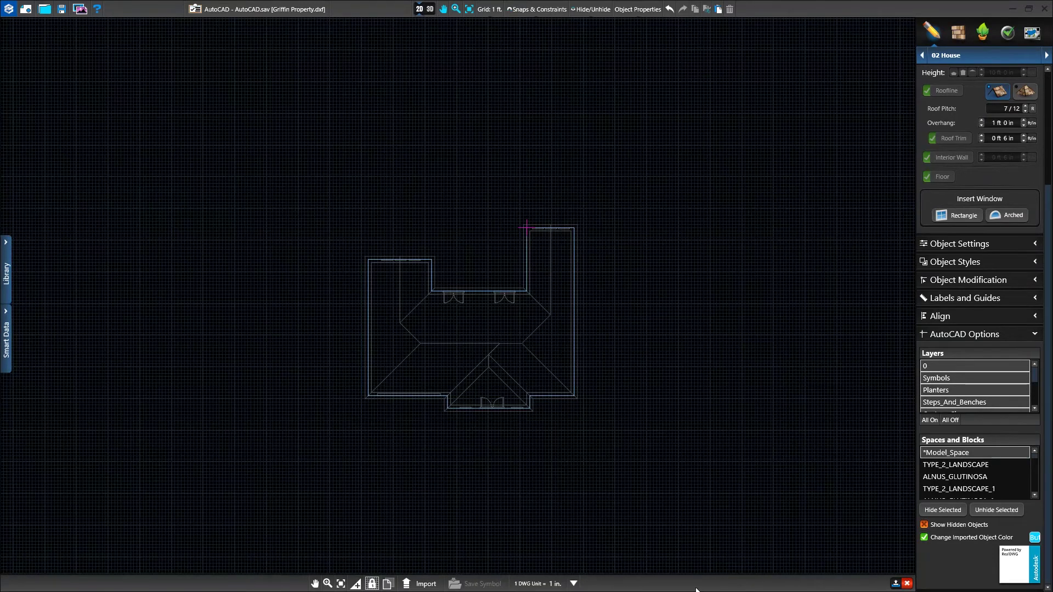
middle_drag(579, 510, 559, 430)
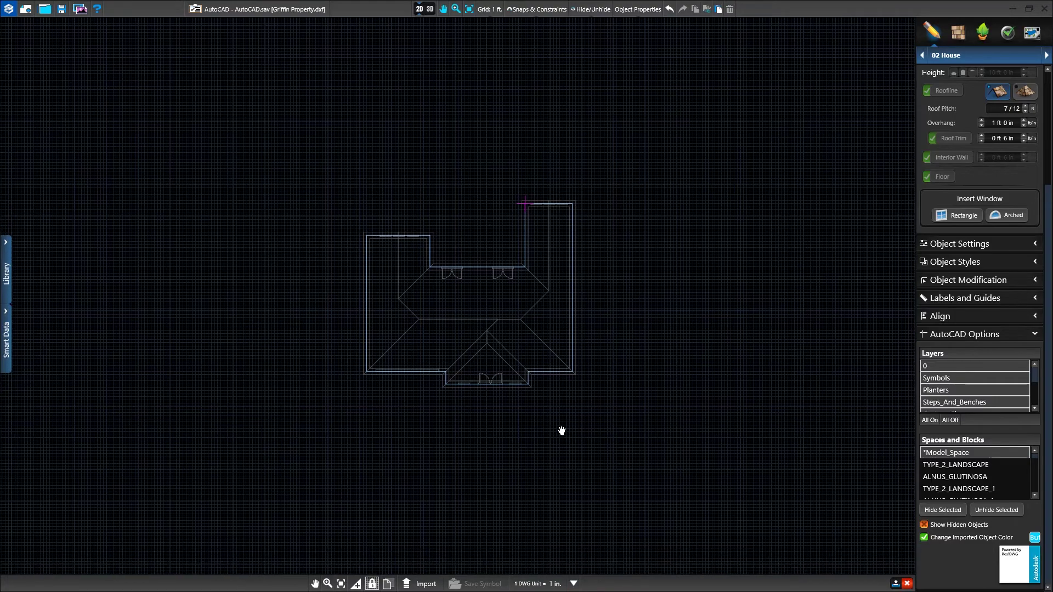
scroll(582, 420, down, 1)
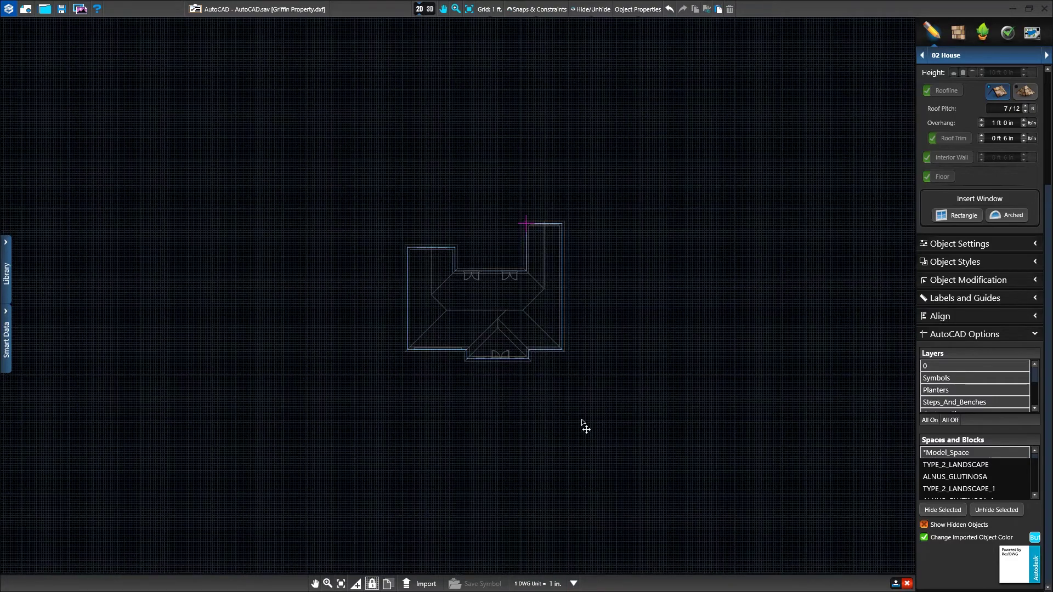
click(896, 584)
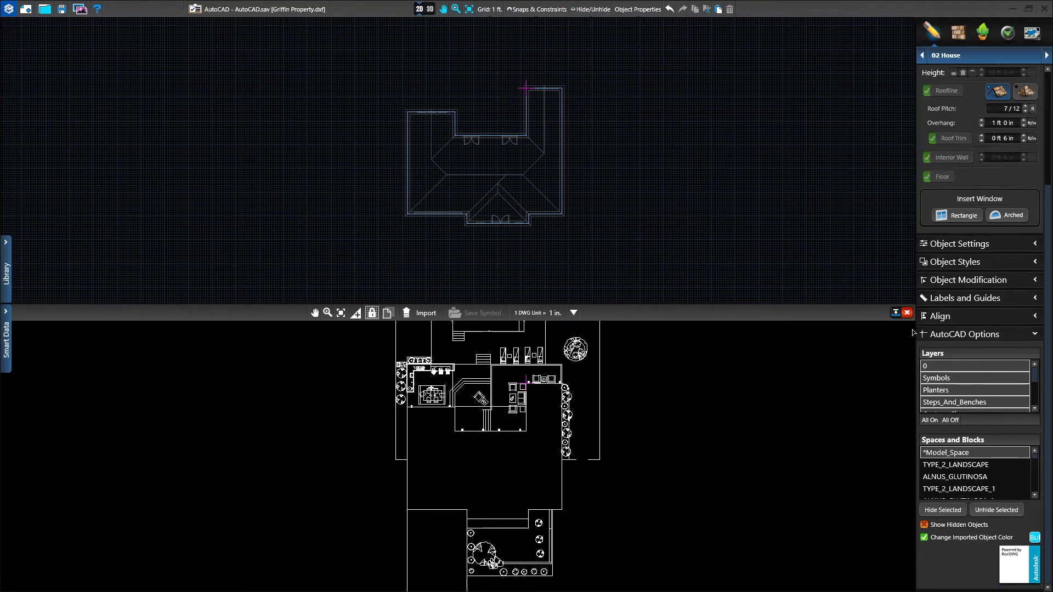
Step: Cancel the Close AutoCAD File prompt so the Griffin Property drawing stays open
click(907, 313)
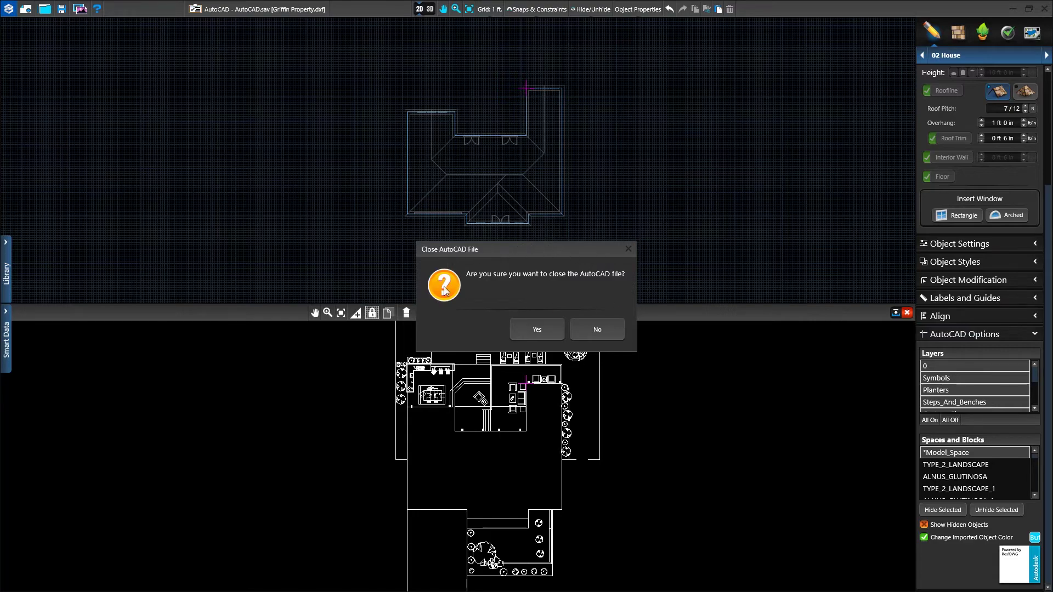
click(596, 330)
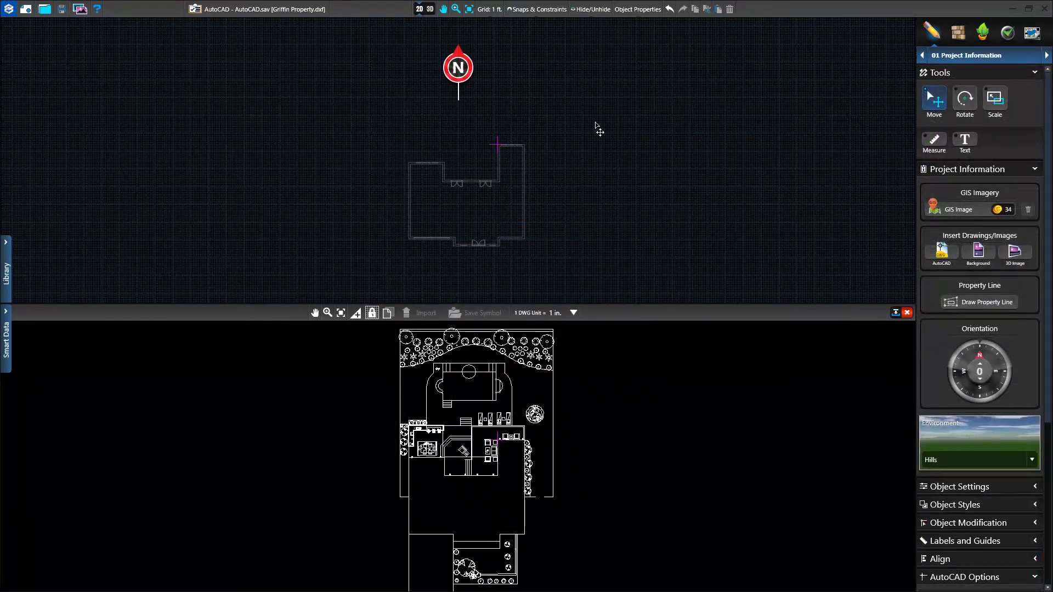
Step: Switch to 05 Pools and import the drawing's pool outline as a pool
click(964, 57)
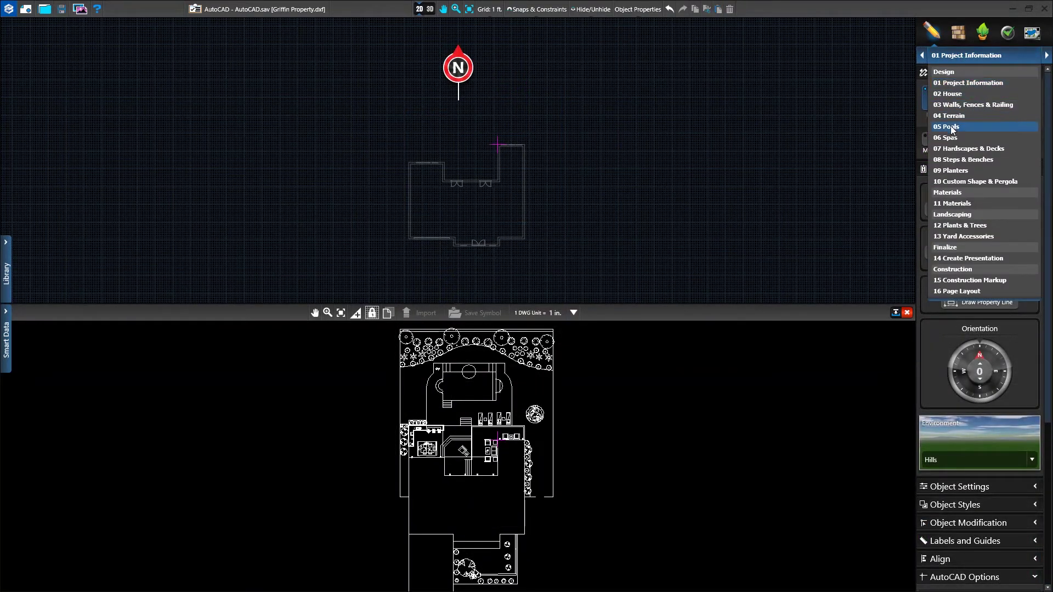
click(951, 127)
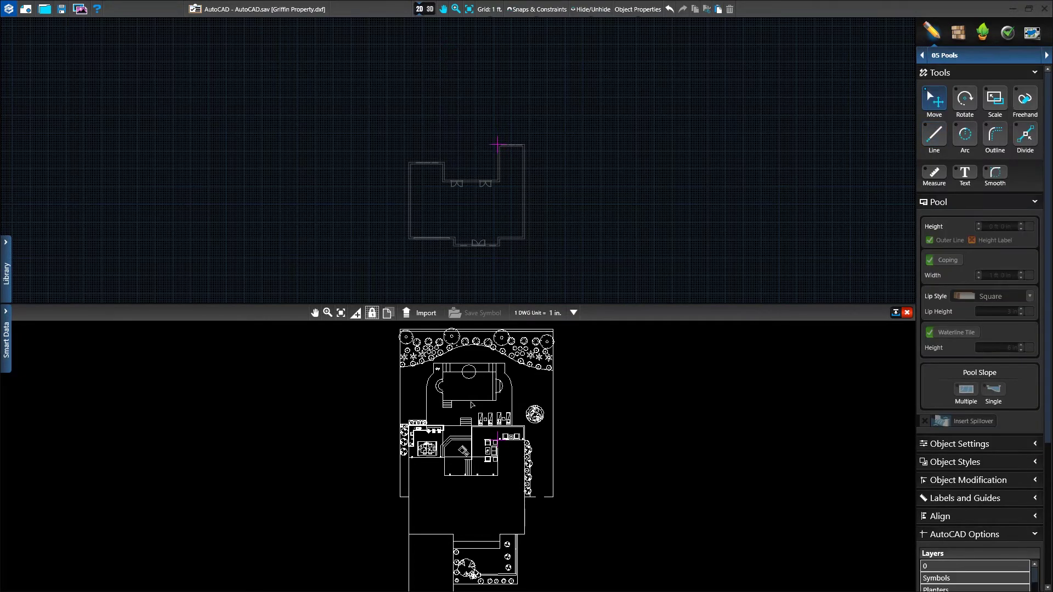
scroll(477, 390, up, 1)
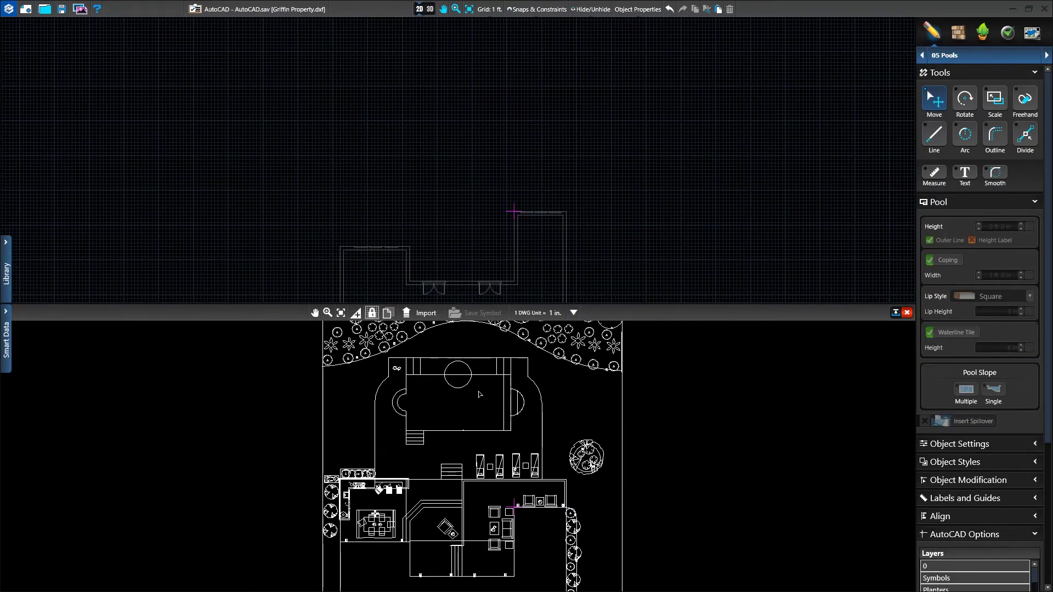
click(482, 435)
click(427, 319)
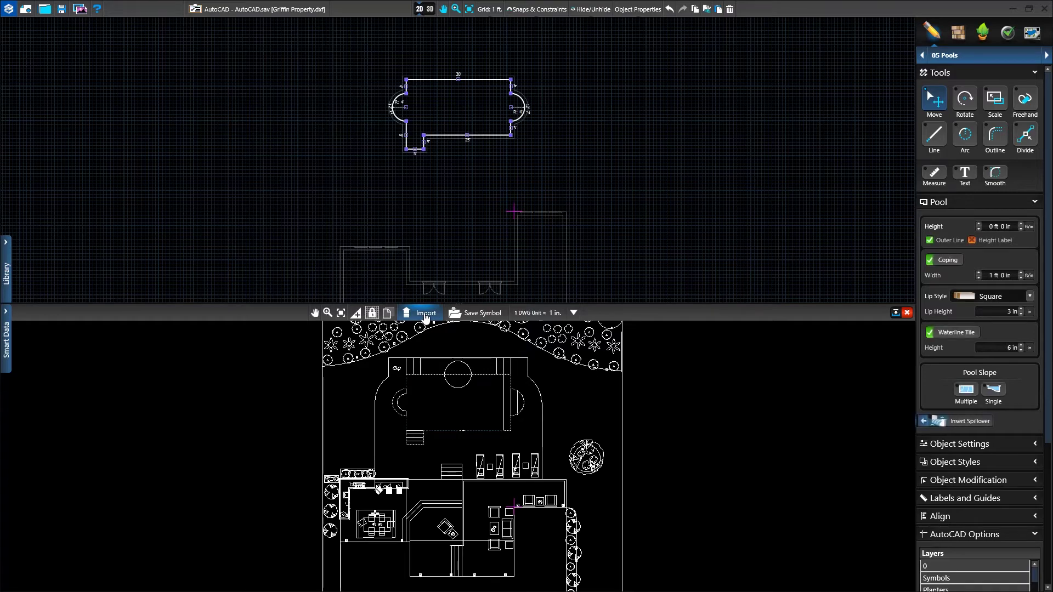
Step: Check the imported pool by deselecting and reselecting it, then clear the drawing selection
click(472, 170)
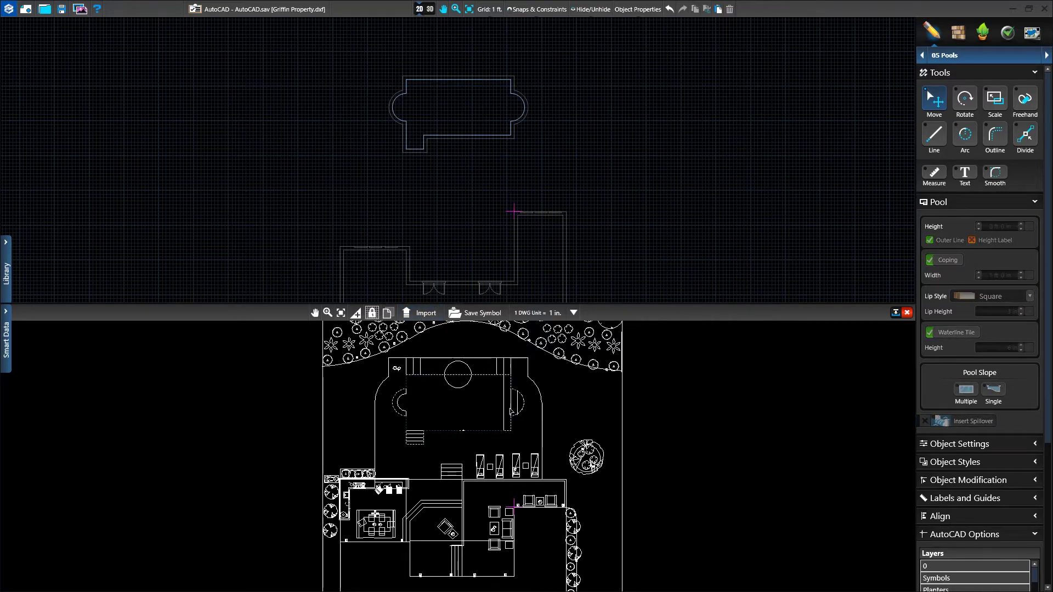
click(485, 137)
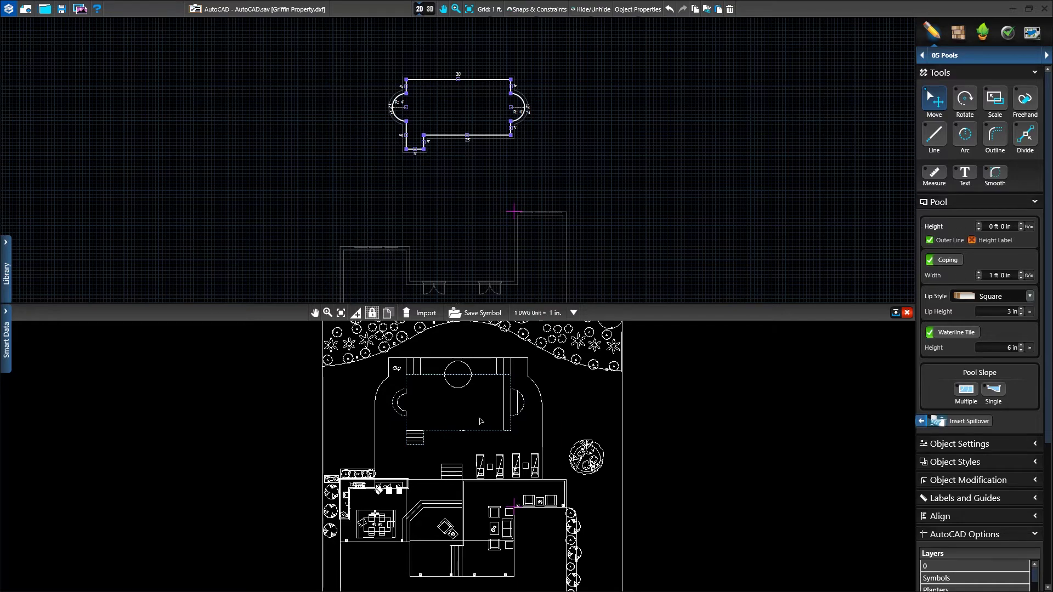
middle_drag(482, 422, 471, 447)
scroll(464, 449, up, 5)
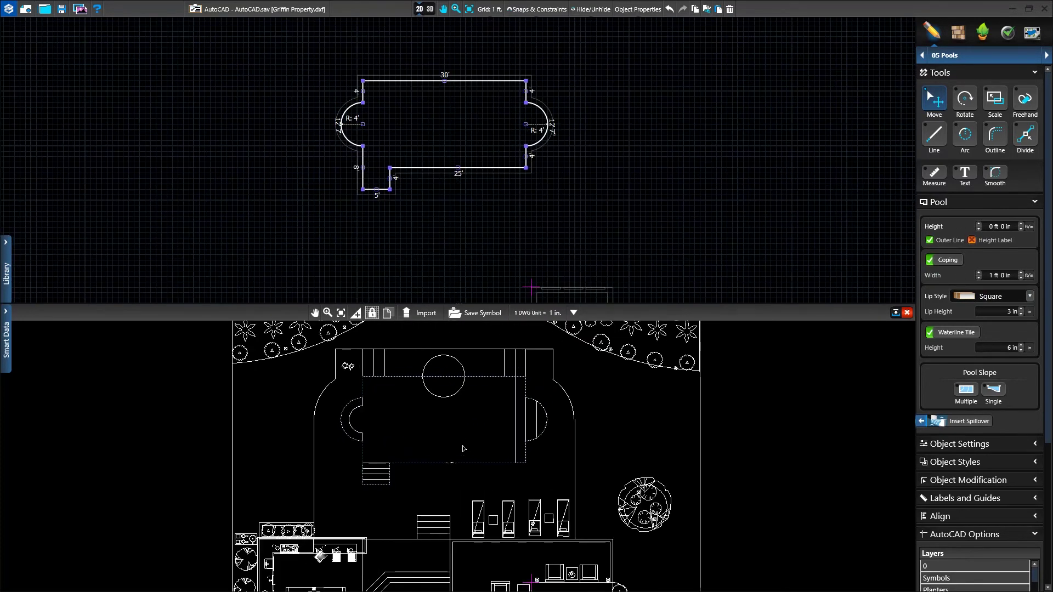
click(470, 456)
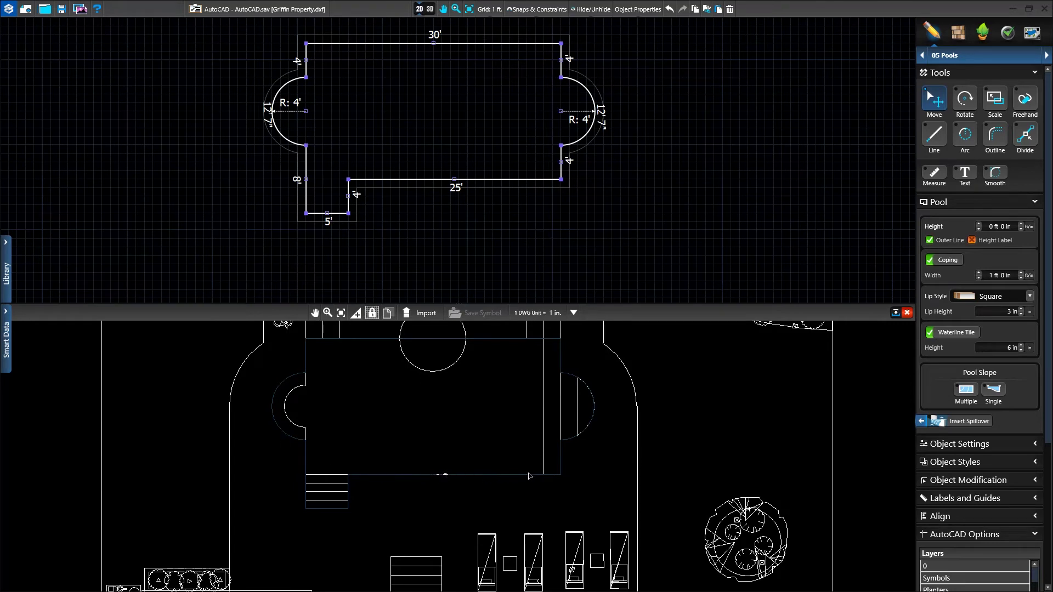
Step: Set Change Imported Object Color to bright red in the Color dialog
scroll(1041, 417, down, 5)
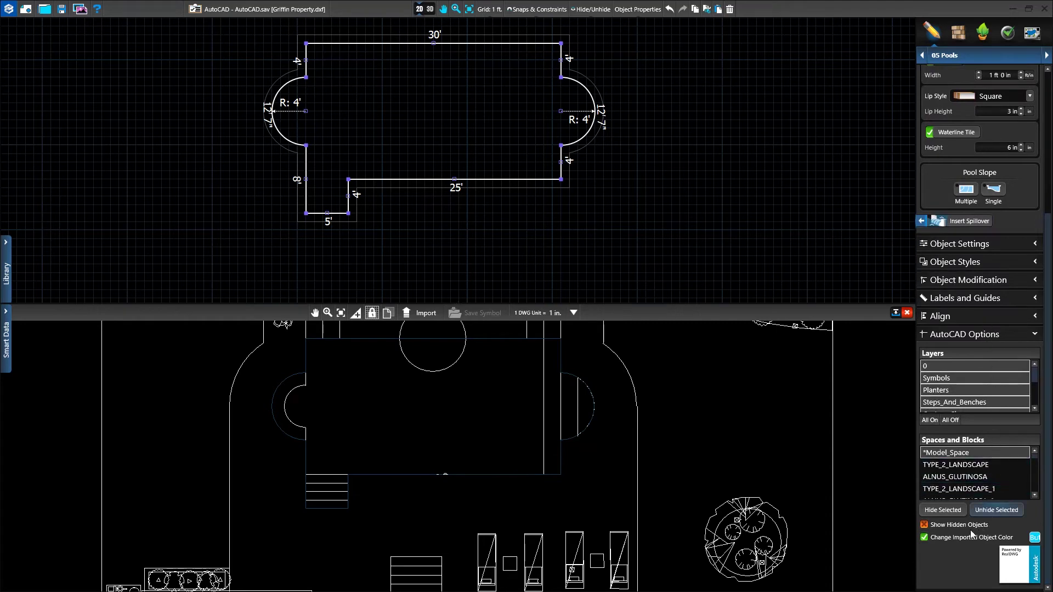
click(944, 539)
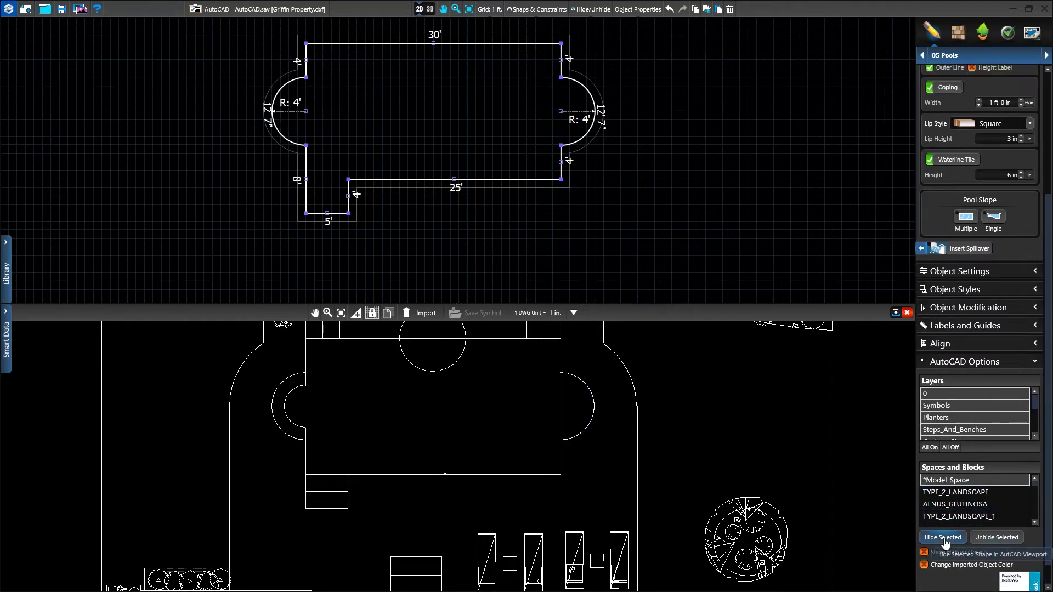
click(949, 566)
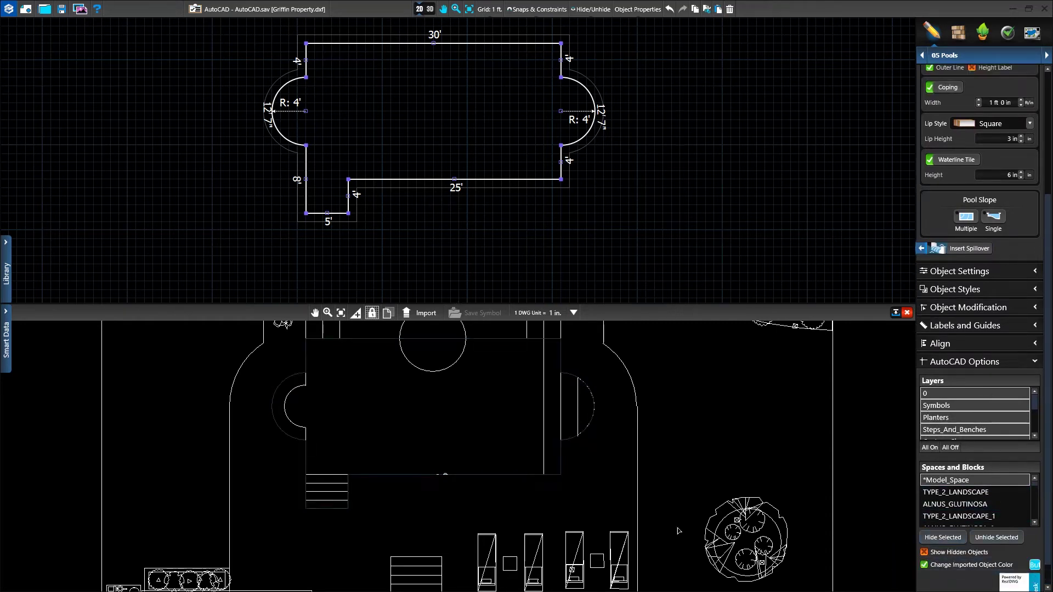
click(1034, 565)
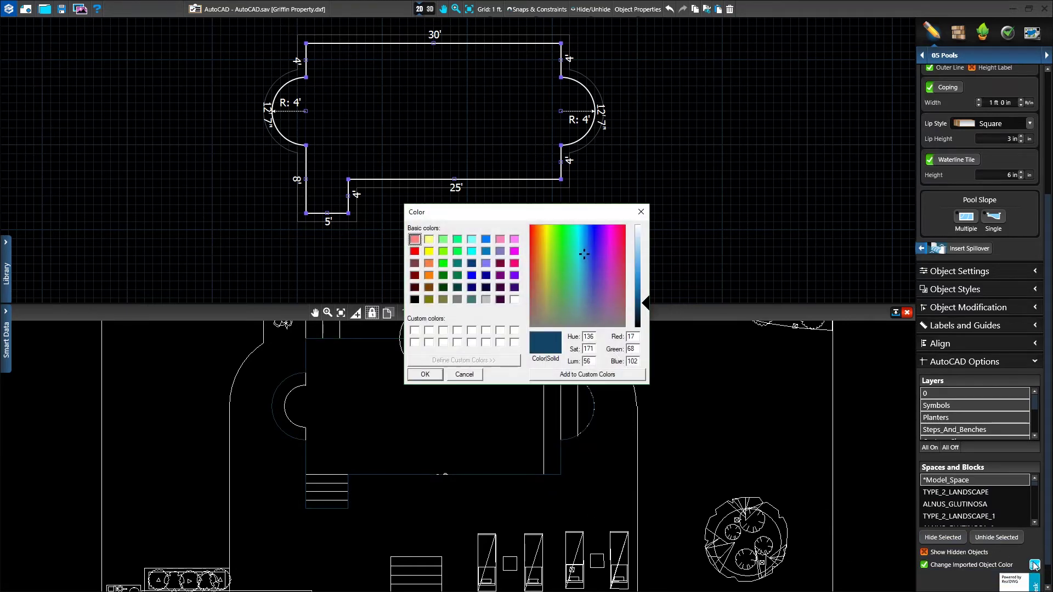
drag(648, 313, 646, 288)
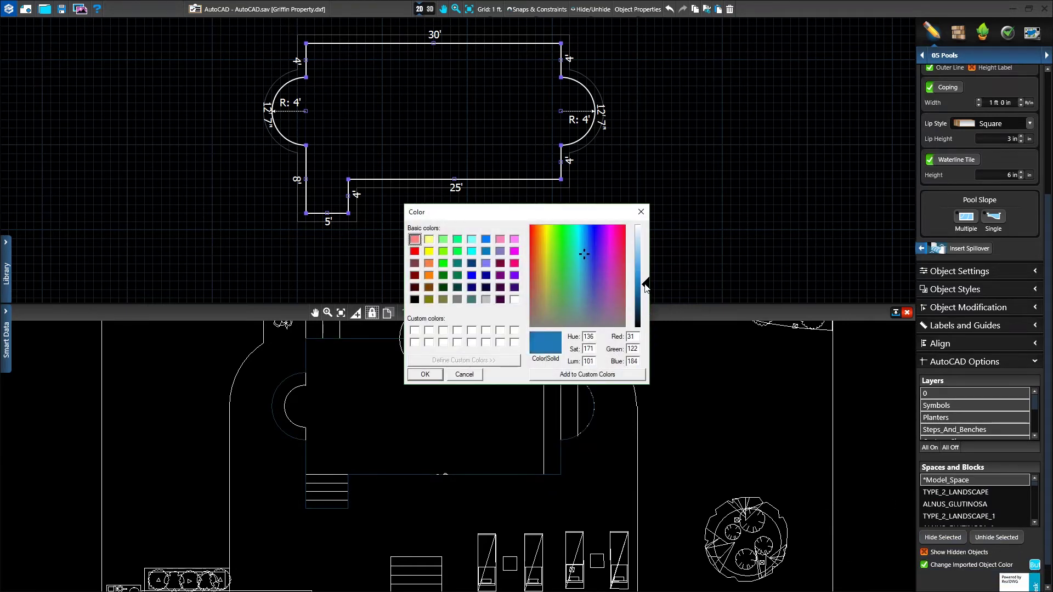
drag(585, 258, 627, 234)
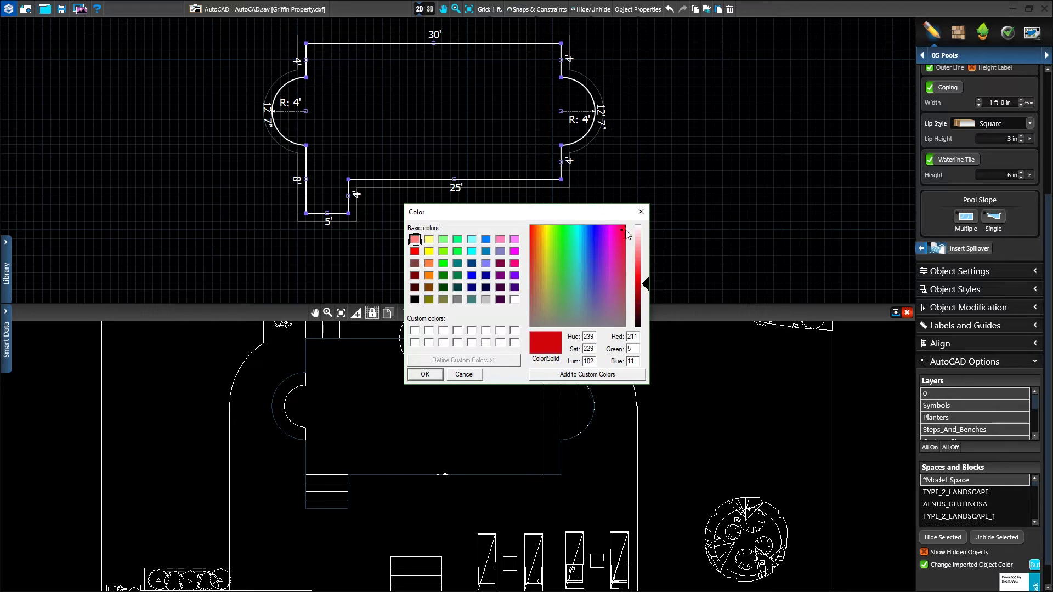
click(425, 375)
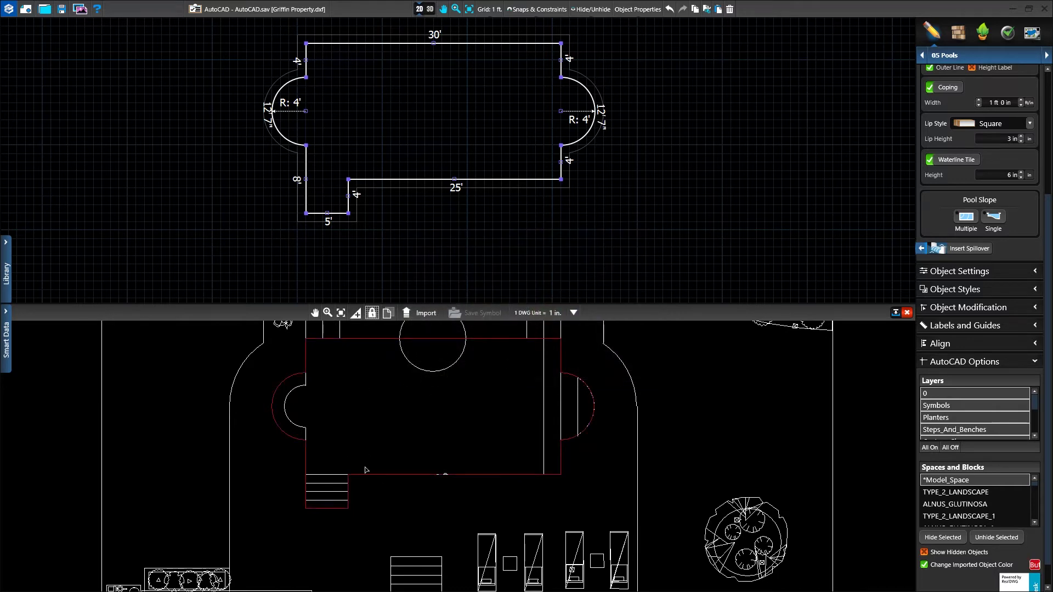
scroll(436, 407, down, 5)
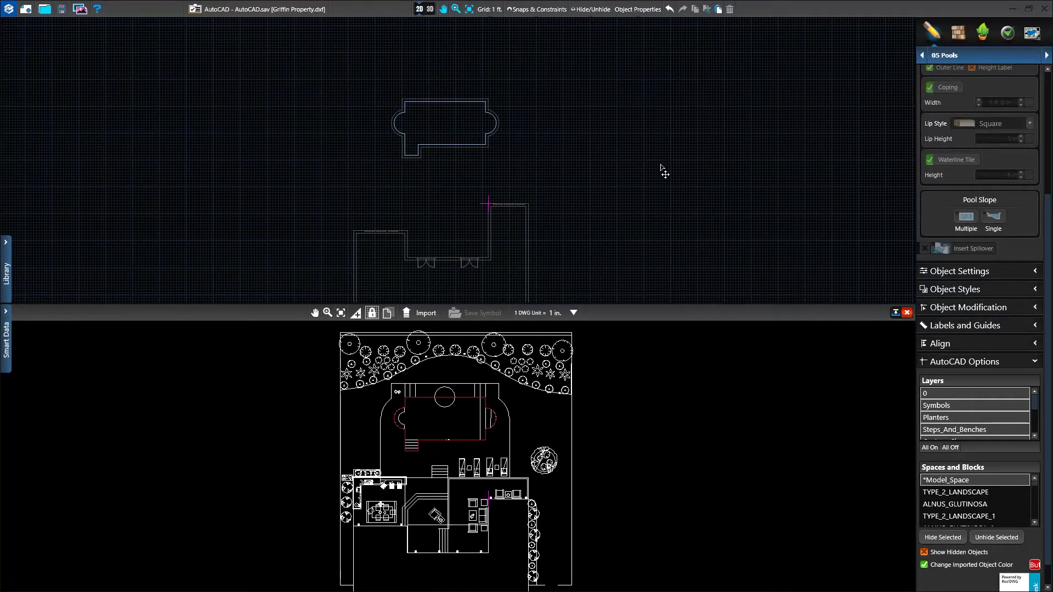
Step: Switch to the 07 Hardscapes & Decks category
click(1002, 55)
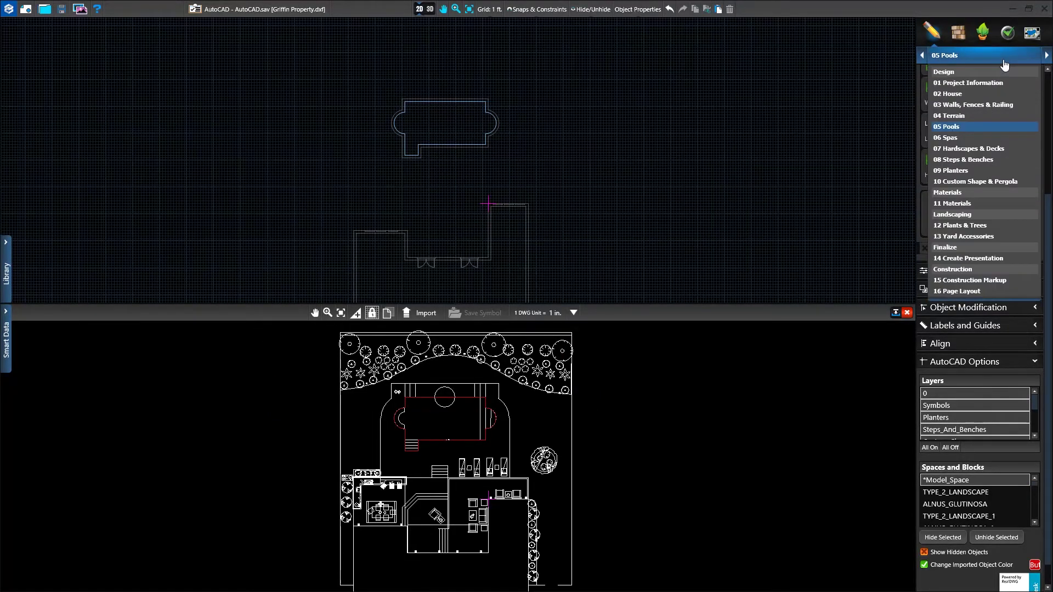
click(970, 149)
scroll(488, 442, up, 3)
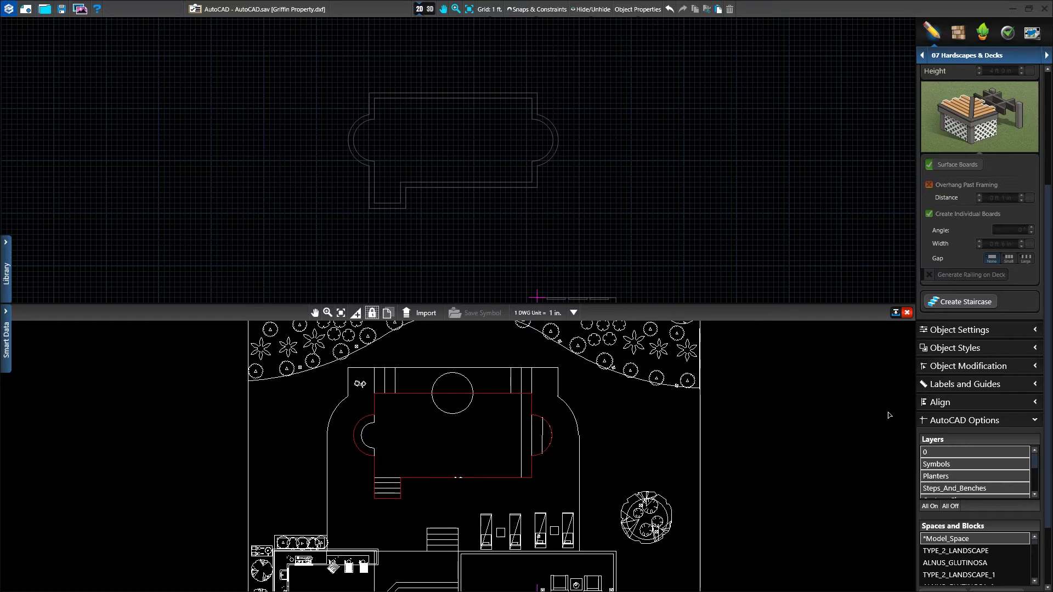
Step: Turn off all AutoCAD layers except Deck and select the deck outline
click(951, 506)
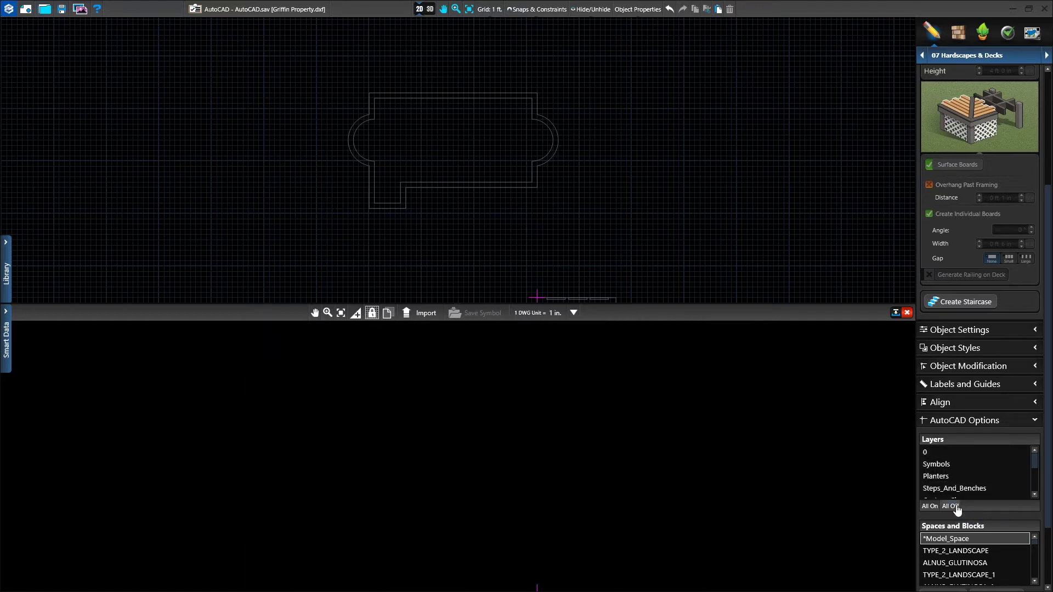
scroll(1036, 471, down, 1)
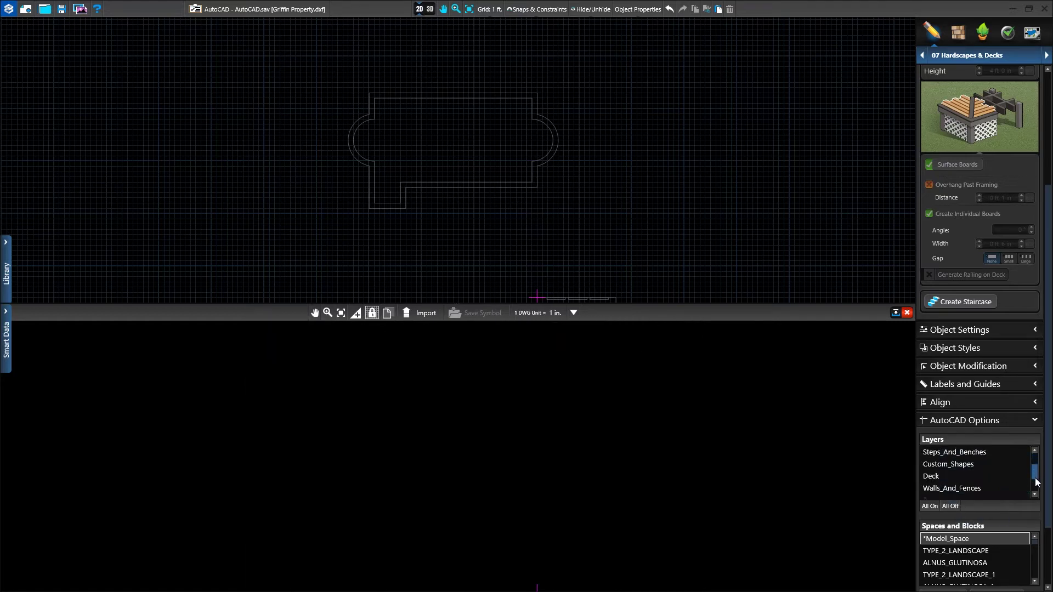
click(962, 478)
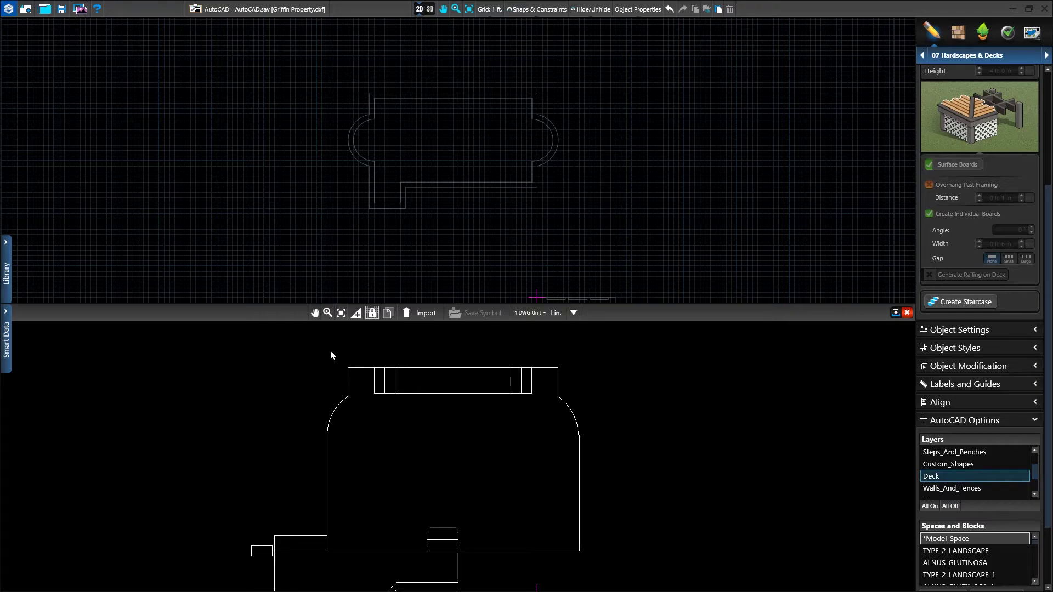
drag(331, 351, 610, 426)
Step: Import the selected deck outline, then reselect the deck and its inner rectangles
click(420, 315)
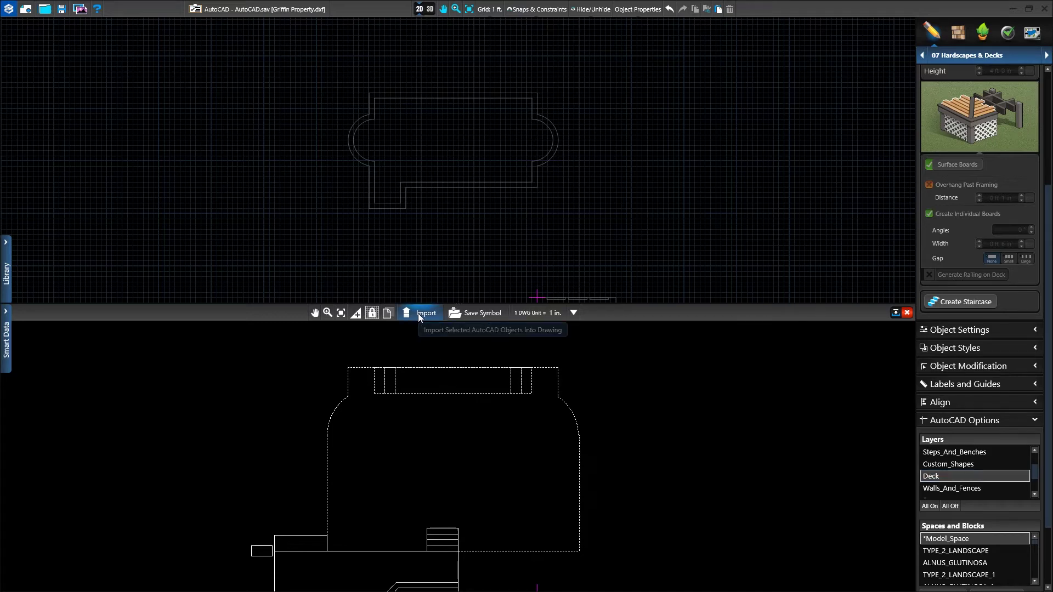
click(456, 167)
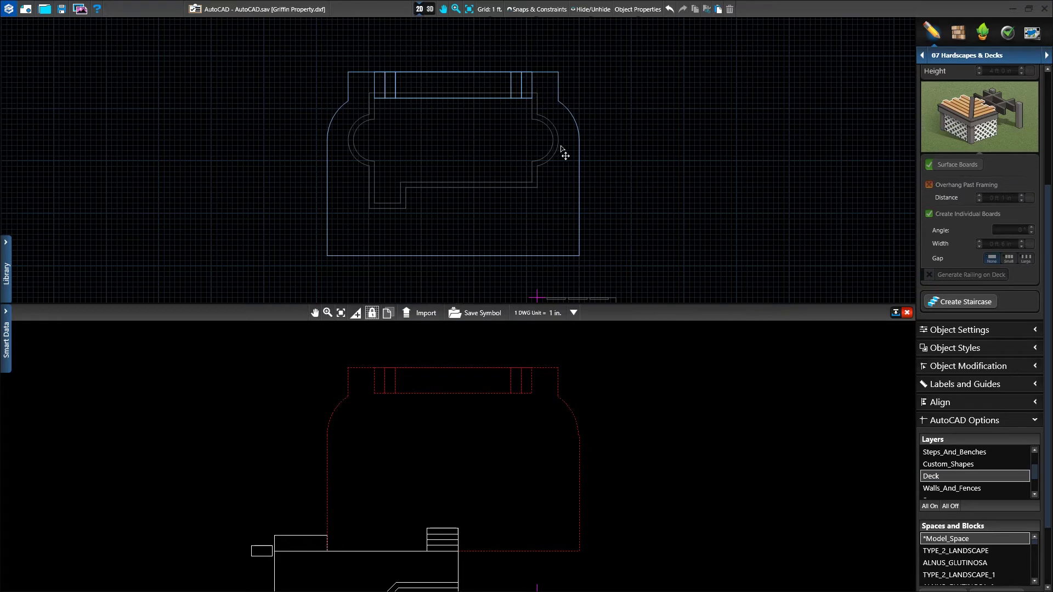
click(578, 151)
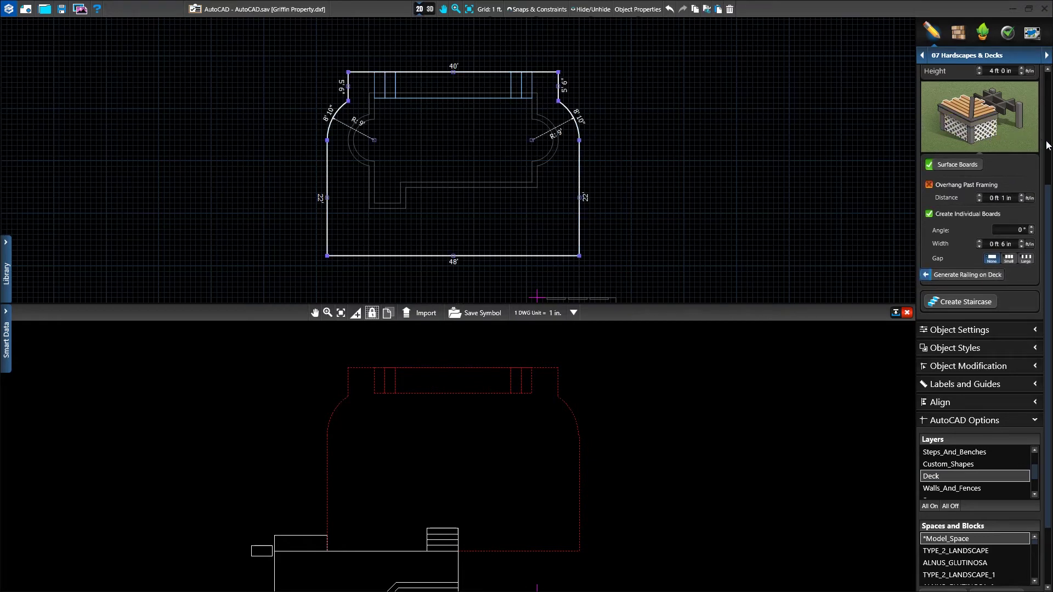
click(1046, 106)
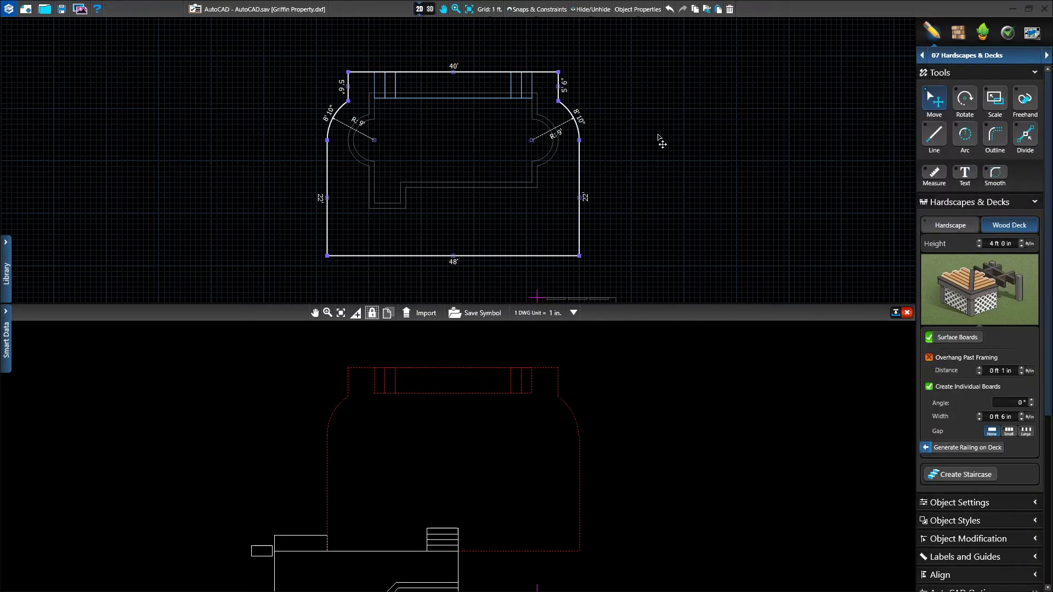
drag(653, 187, 336, 51)
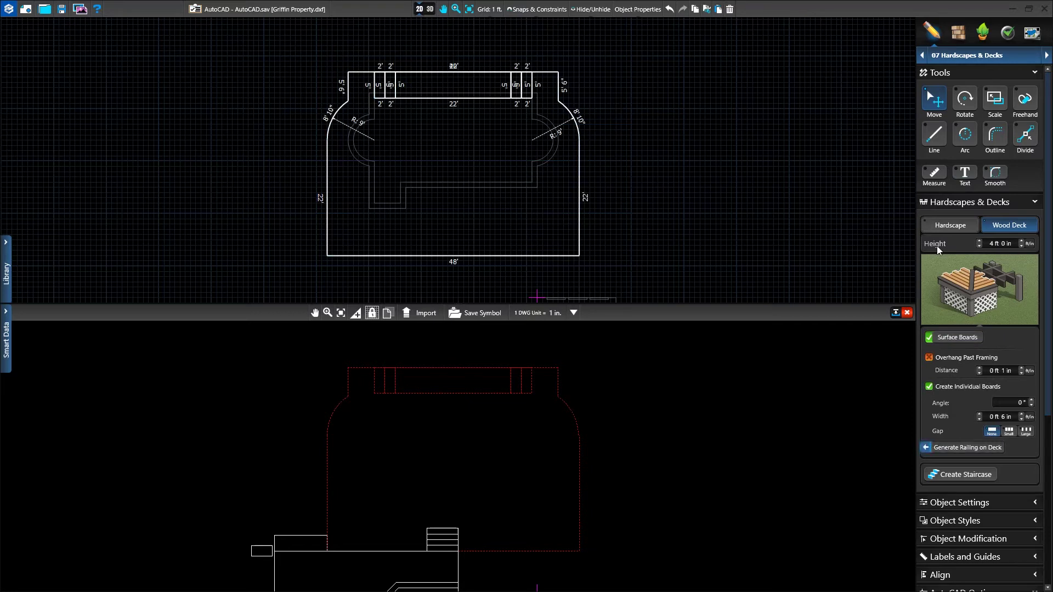
Step: Change the deck to a hardscape and adjust the height of the two small end pads
click(779, 190)
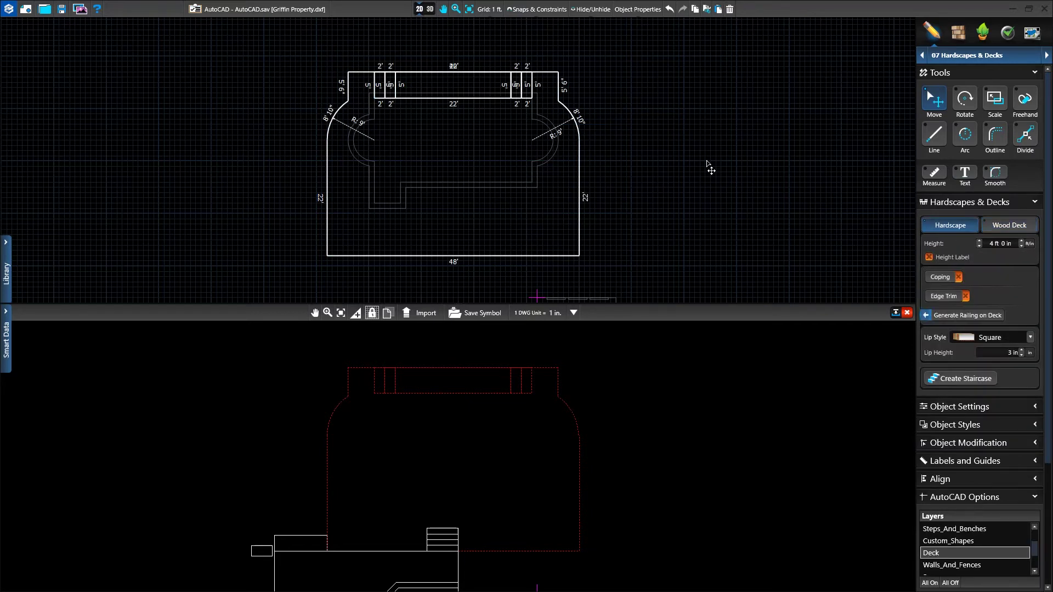
click(580, 157)
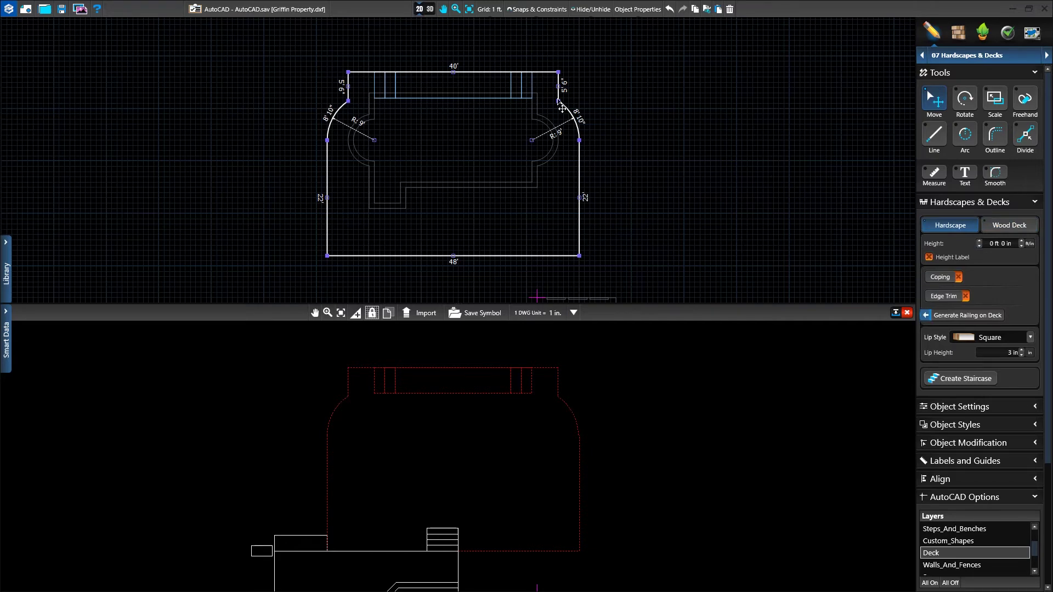
click(498, 98)
click(530, 90)
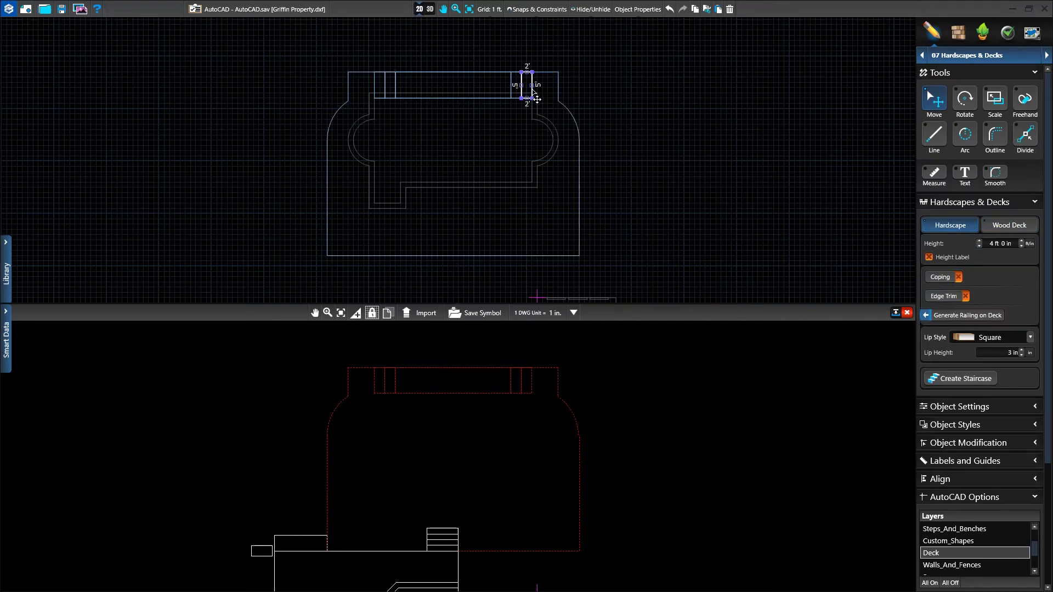
shift+click(378, 96)
click(1022, 246)
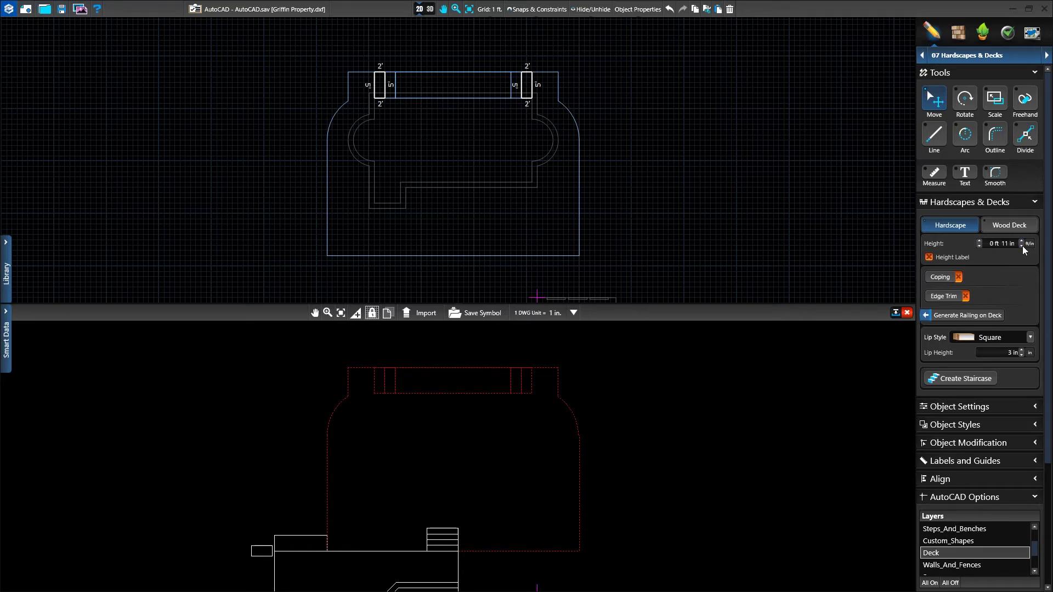
Step: Reselect the two end pads at 1 ft and set the 22' middle strip to 1 ft 6 in
click(494, 111)
click(516, 98)
shift+click(390, 99)
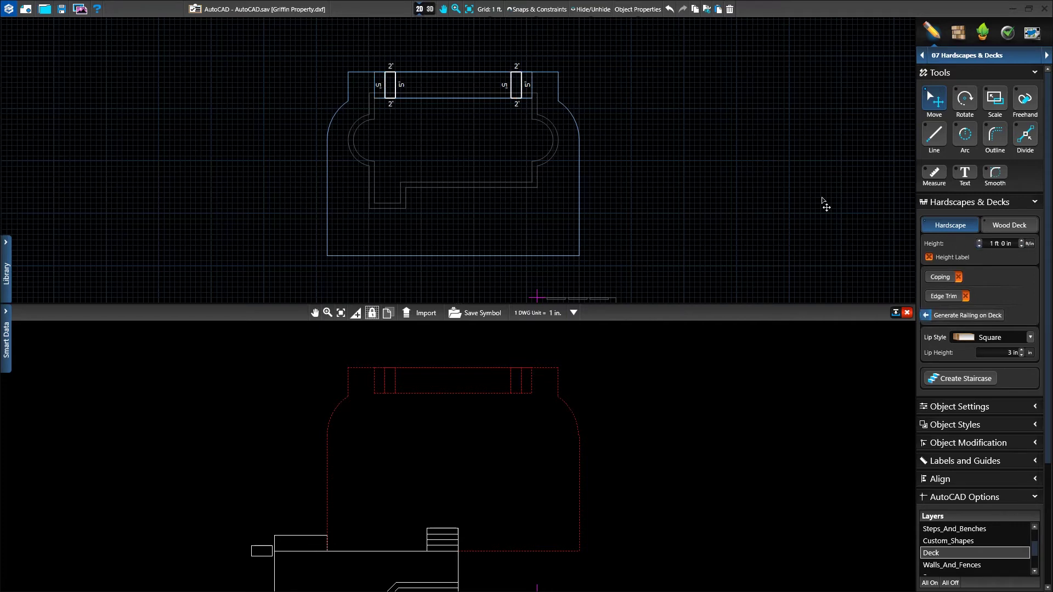
click(482, 99)
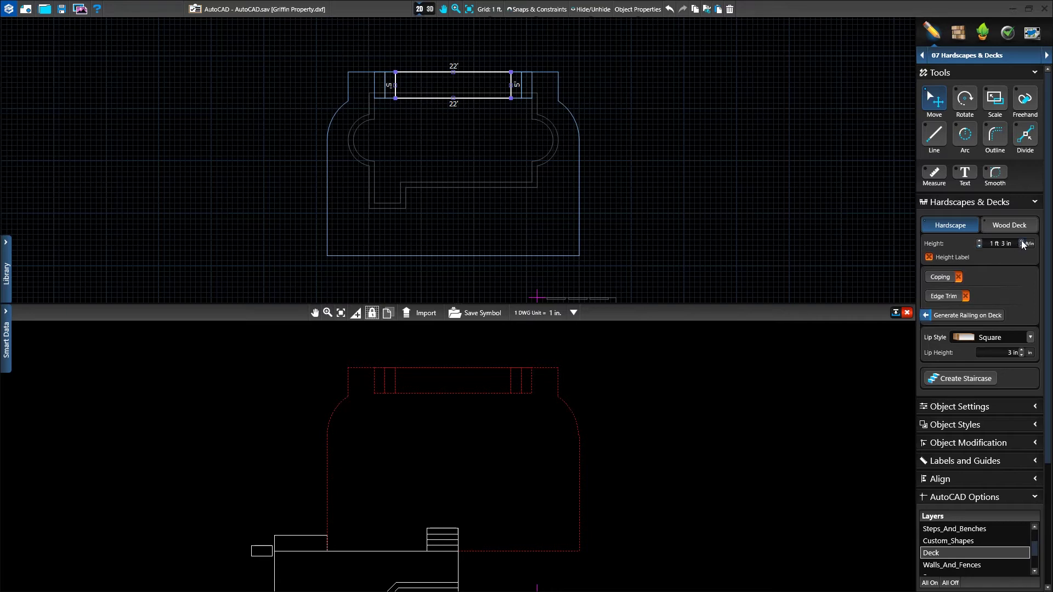
click(458, 160)
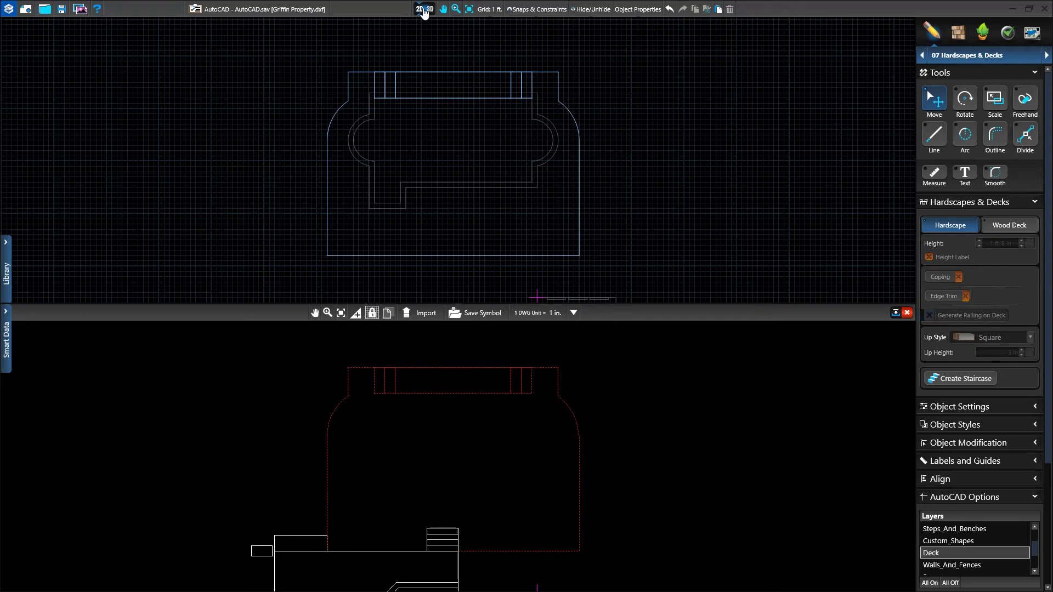
Step: Preview the pool scene in 3D, then return to the 2D plan
click(426, 9)
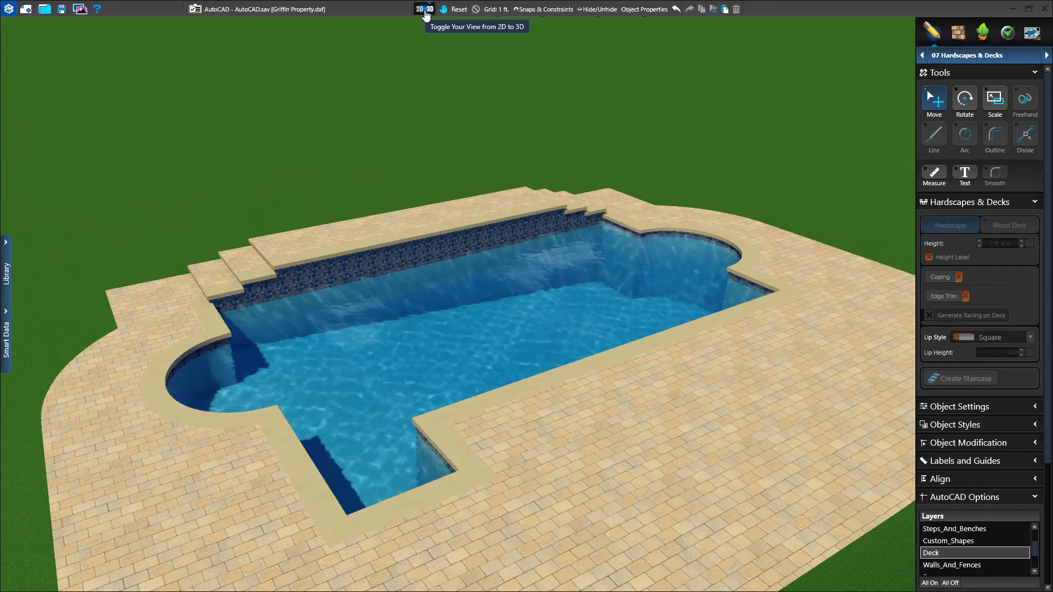
click(426, 10)
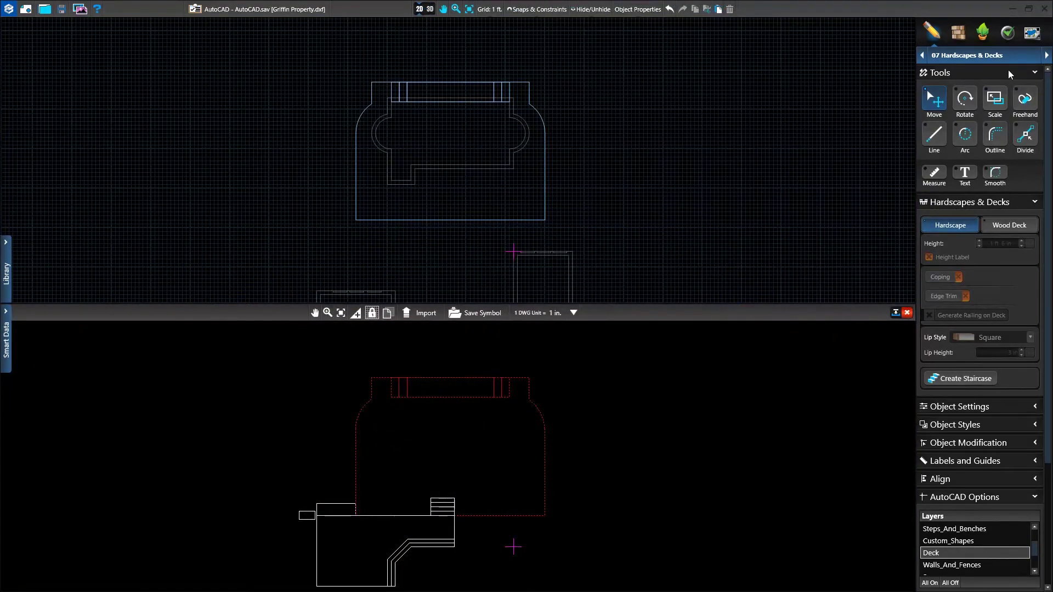
click(1046, 55)
Step: Switch to the 09 Planters tools and toggle all AutoCAD layers on, then off
click(1047, 55)
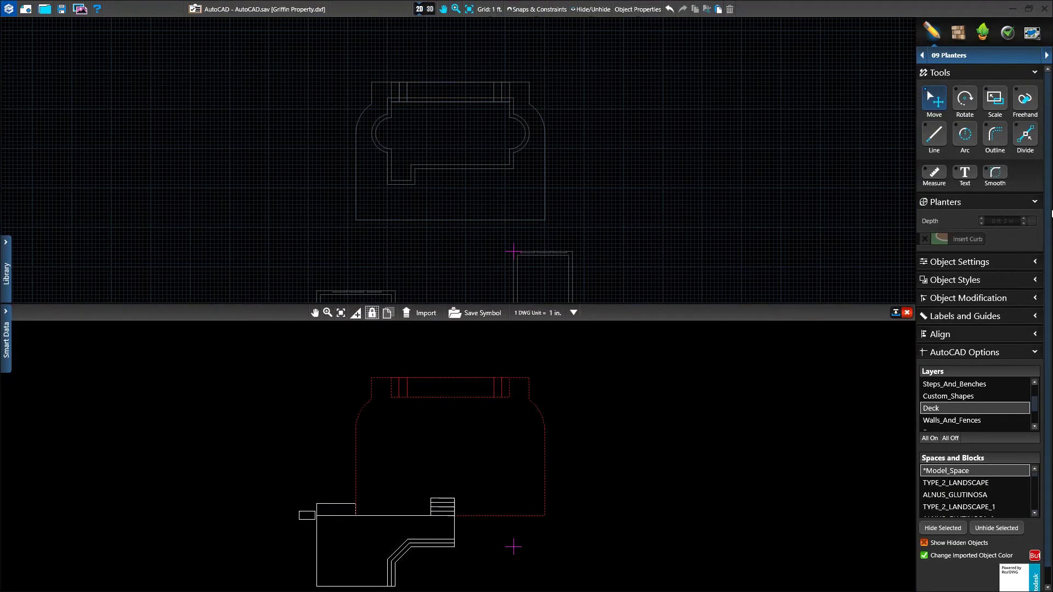
scroll(1049, 300, down, 1)
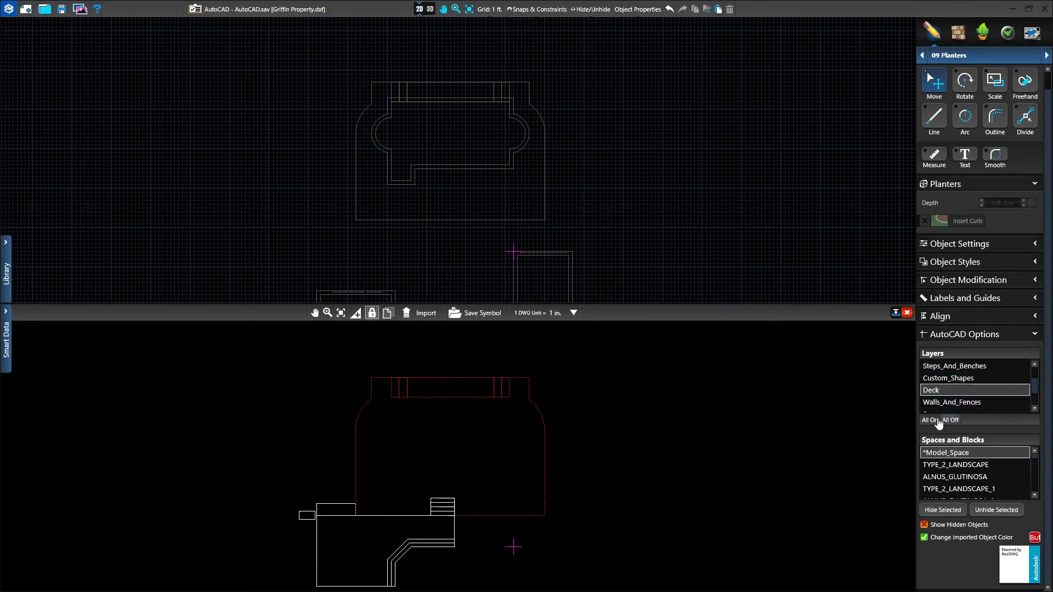
click(932, 420)
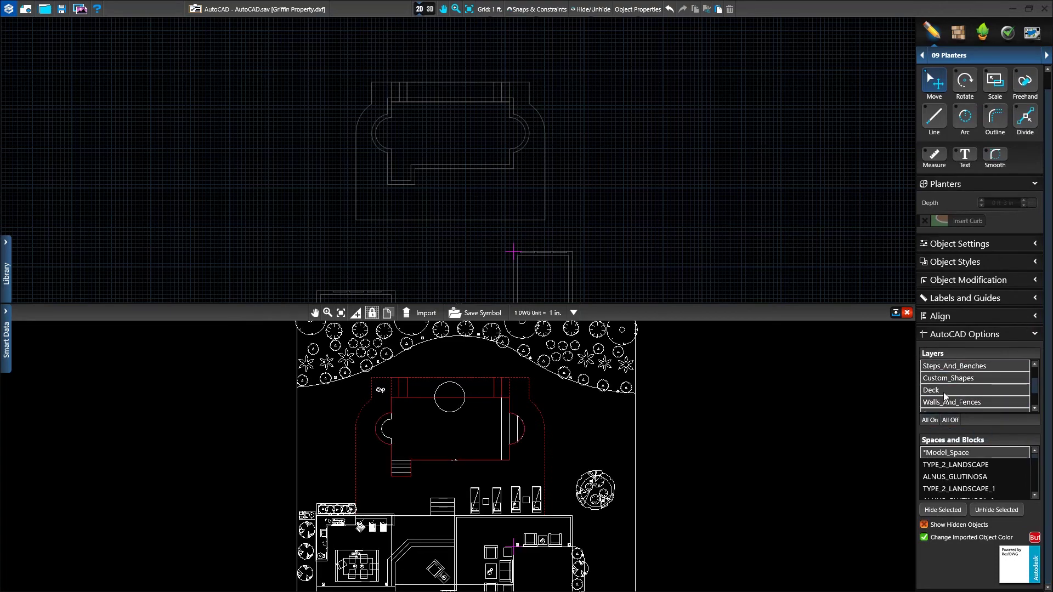
middle_drag(601, 384, 608, 427)
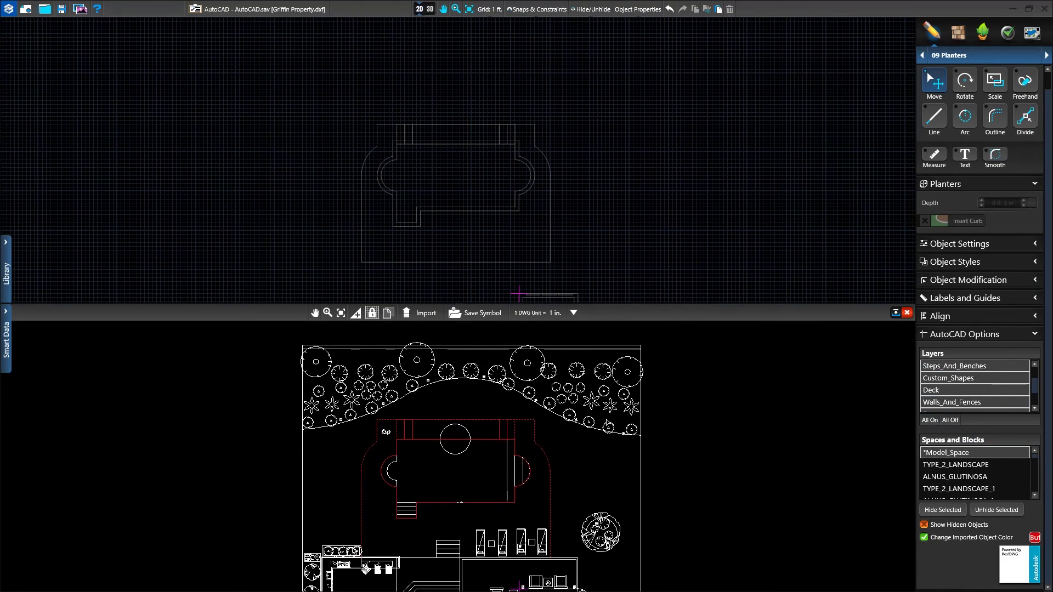
click(598, 354)
click(630, 440)
click(950, 420)
scroll(1034, 388, up, 1)
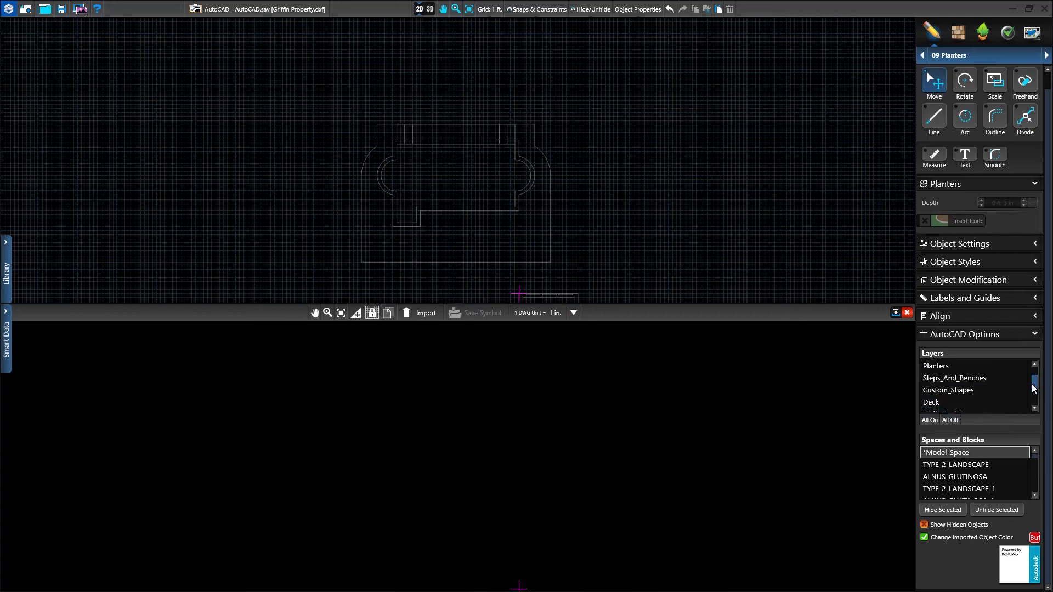
scroll(1034, 389, up, 1)
Step: Show only the Planters layer, box-select the curved planter shape and import it
click(953, 380)
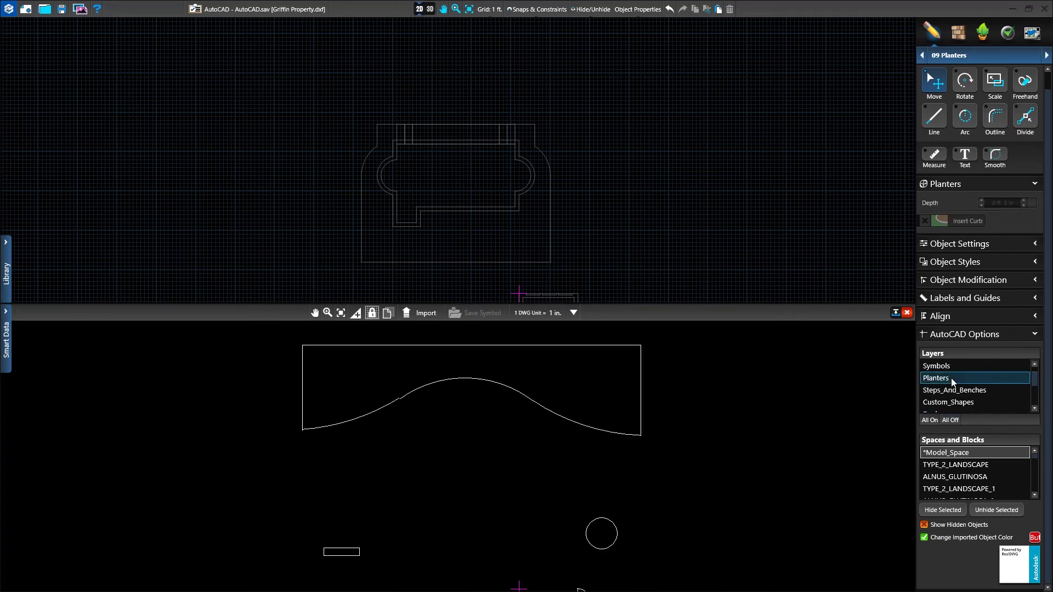
click(583, 429)
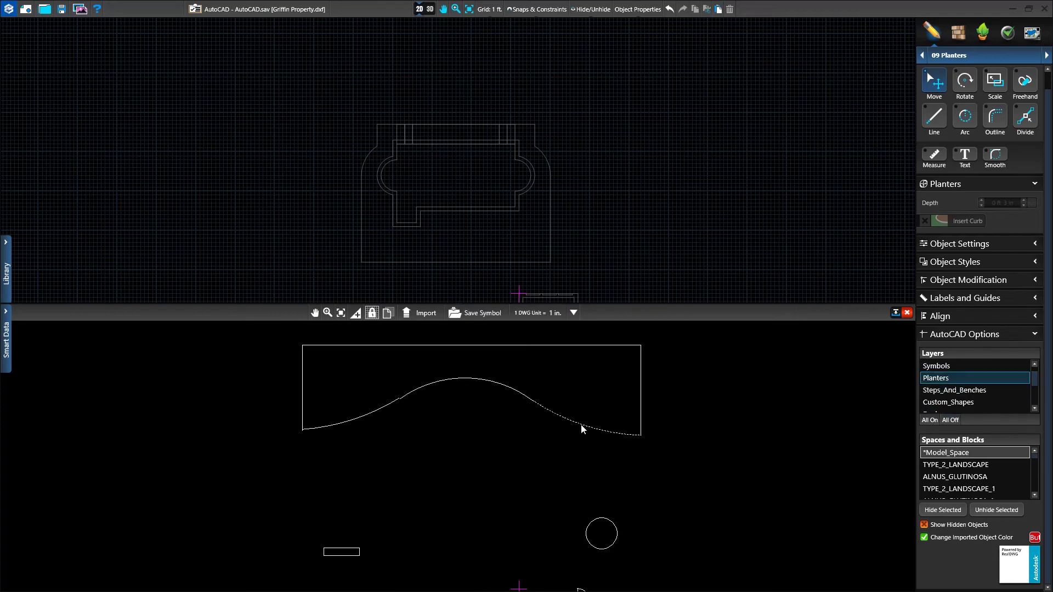
click(510, 393)
click(516, 396)
click(388, 431)
drag(354, 360, 683, 459)
click(426, 314)
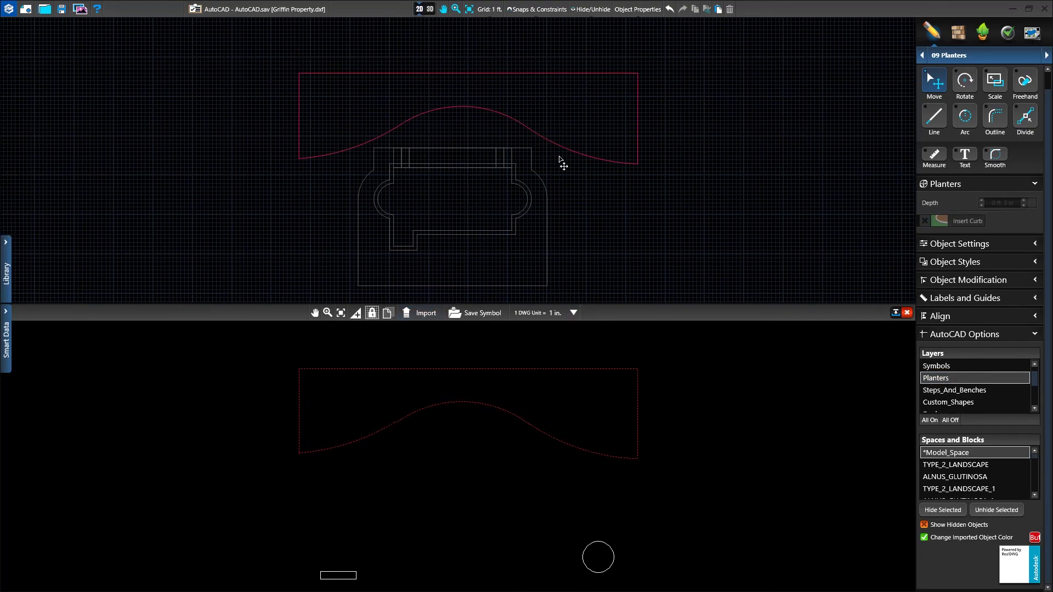
Step: Select the planter's top, left and right arcs plus the rectangle's edges, and group them
click(559, 147)
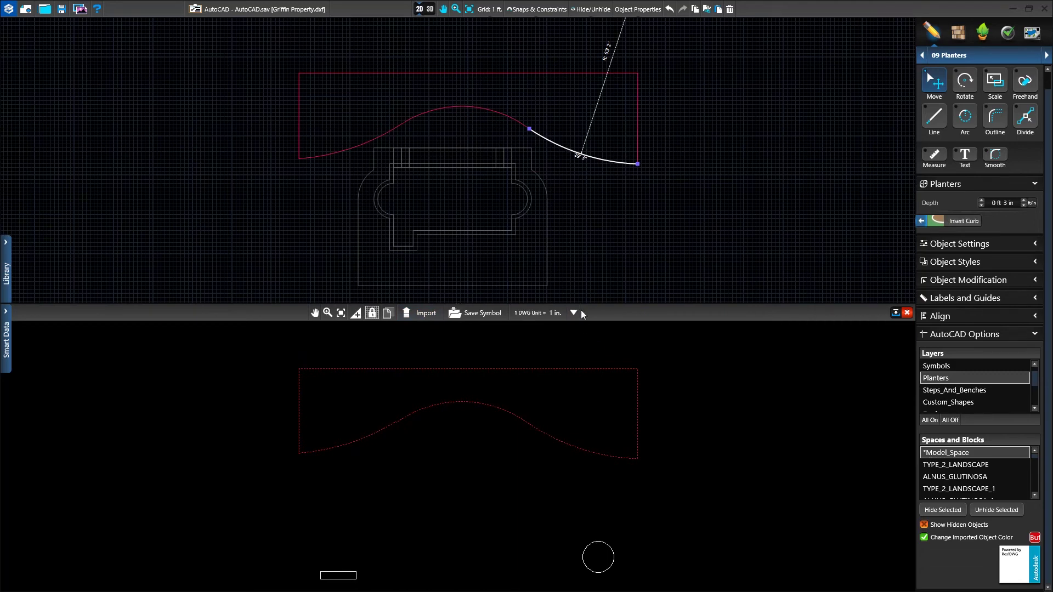
click(580, 166)
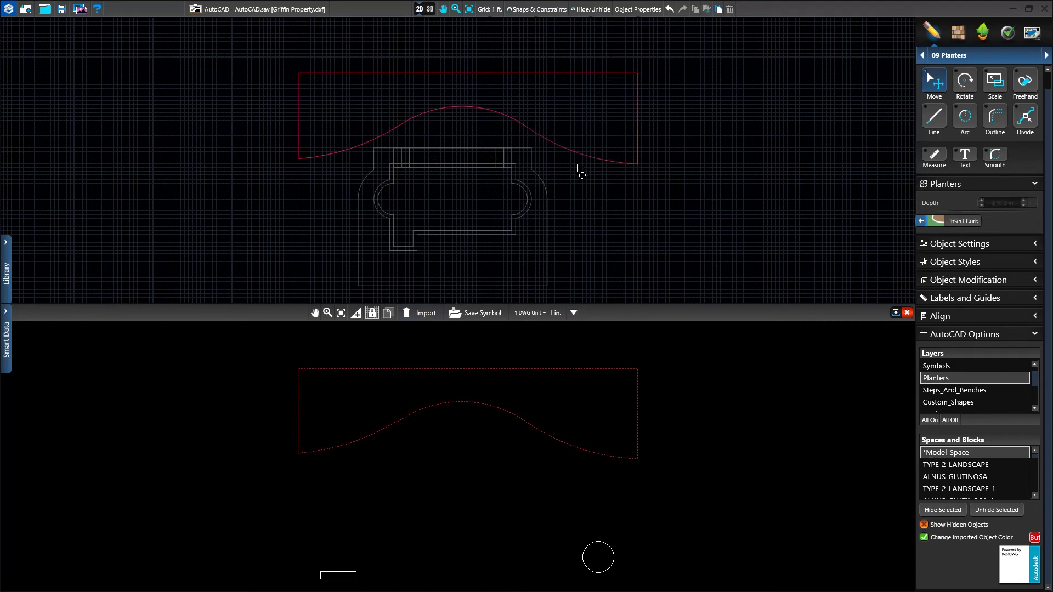
click(509, 117)
shift+click(547, 139)
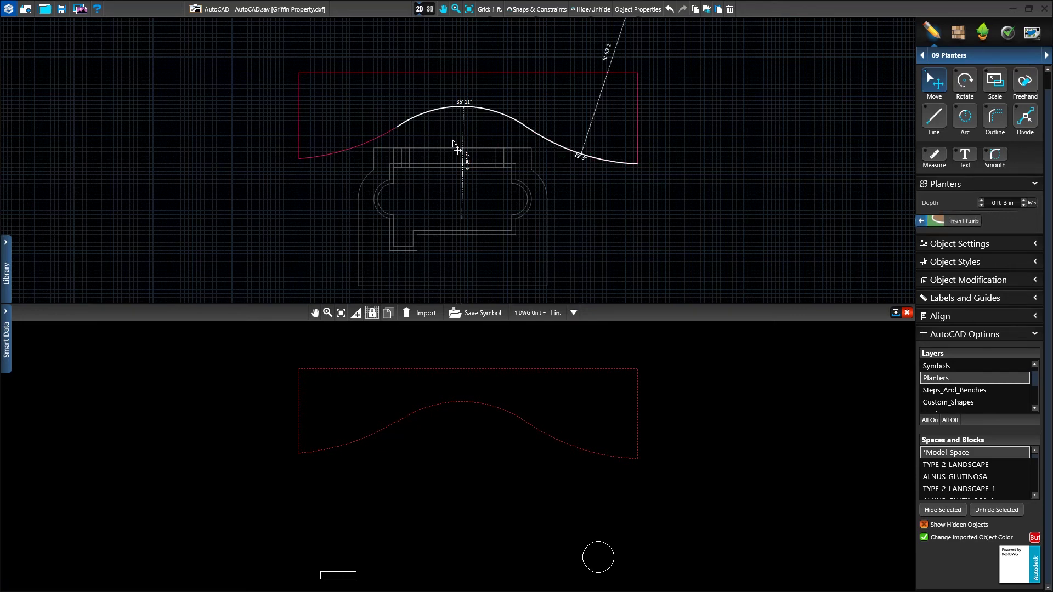
shift+click(374, 139)
shift+click(300, 117)
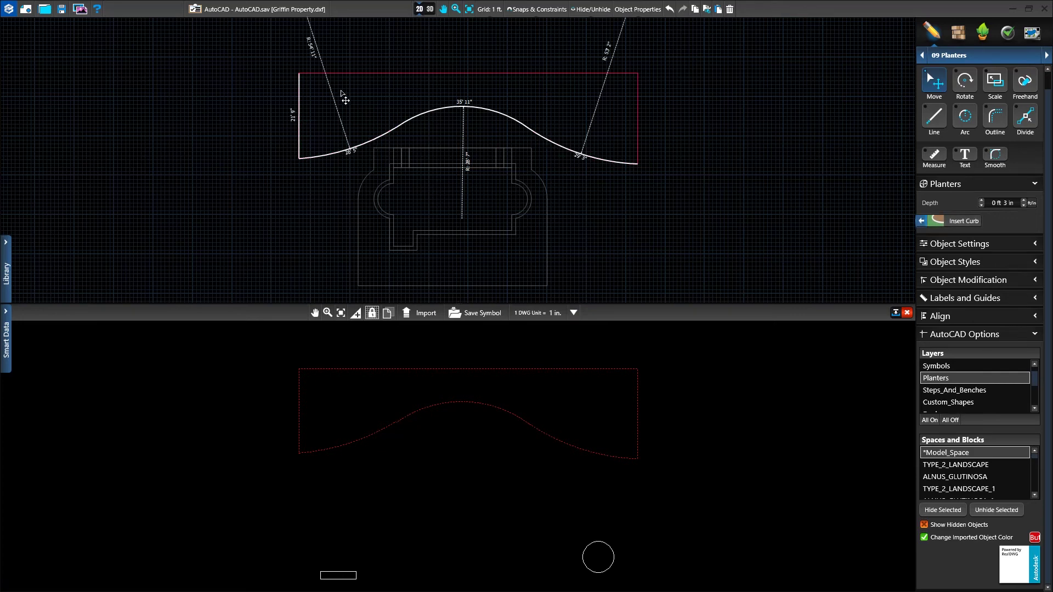
shift+click(383, 73)
shift+click(637, 109)
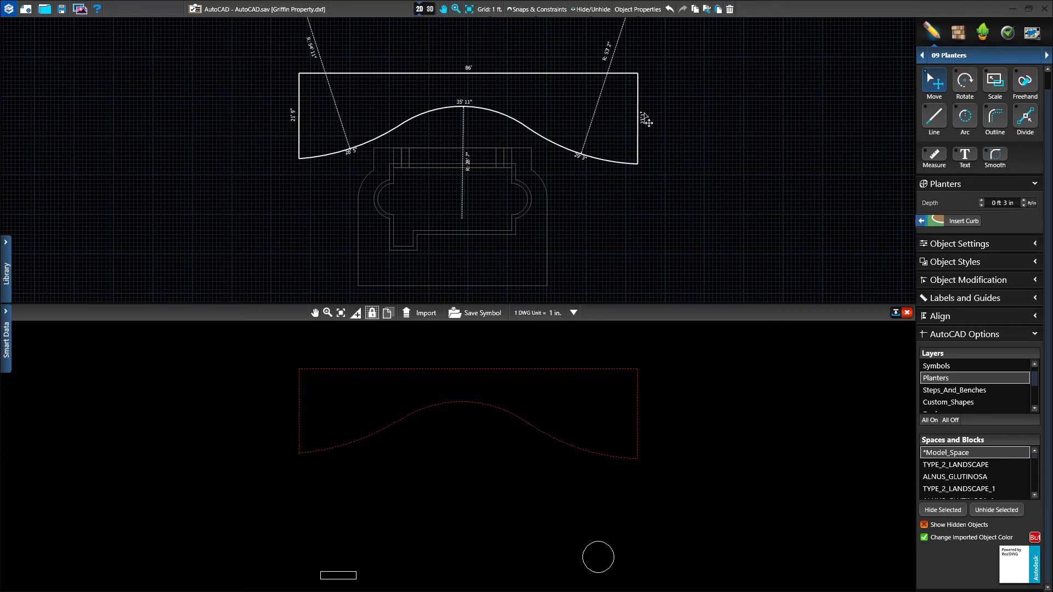
click(979, 281)
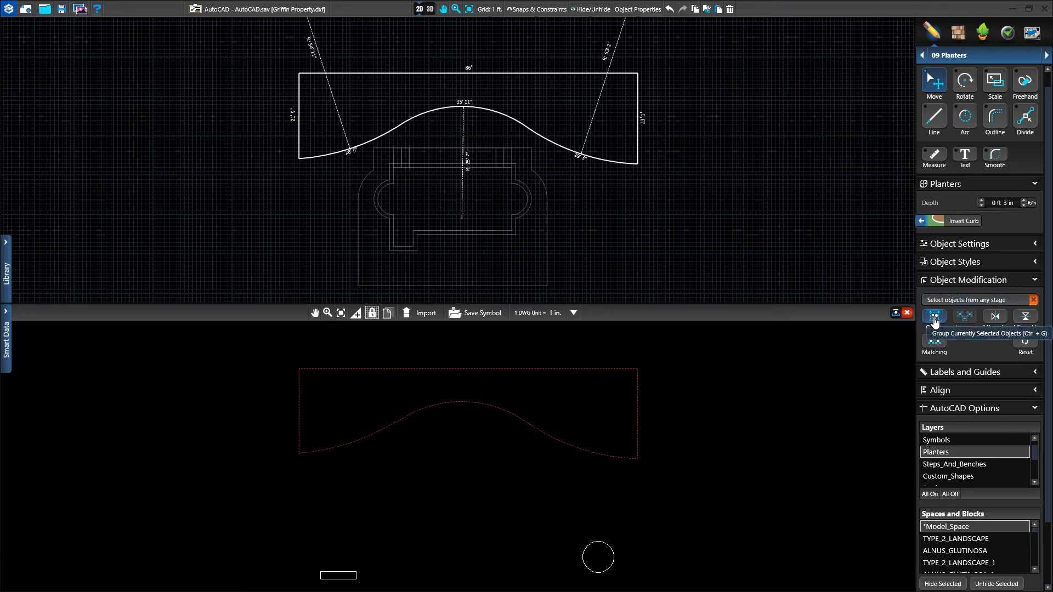
click(935, 318)
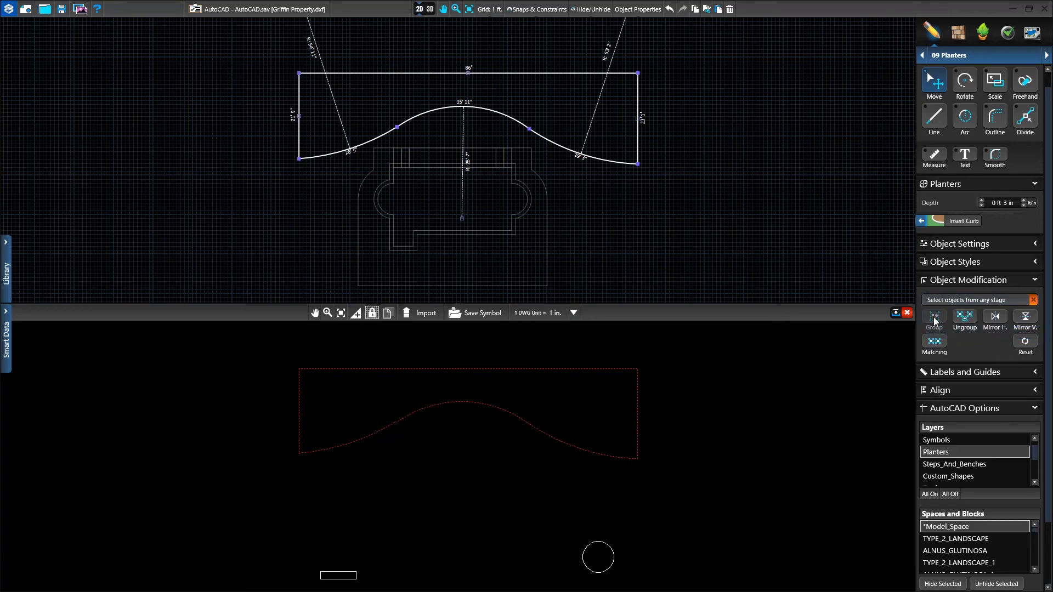
click(581, 196)
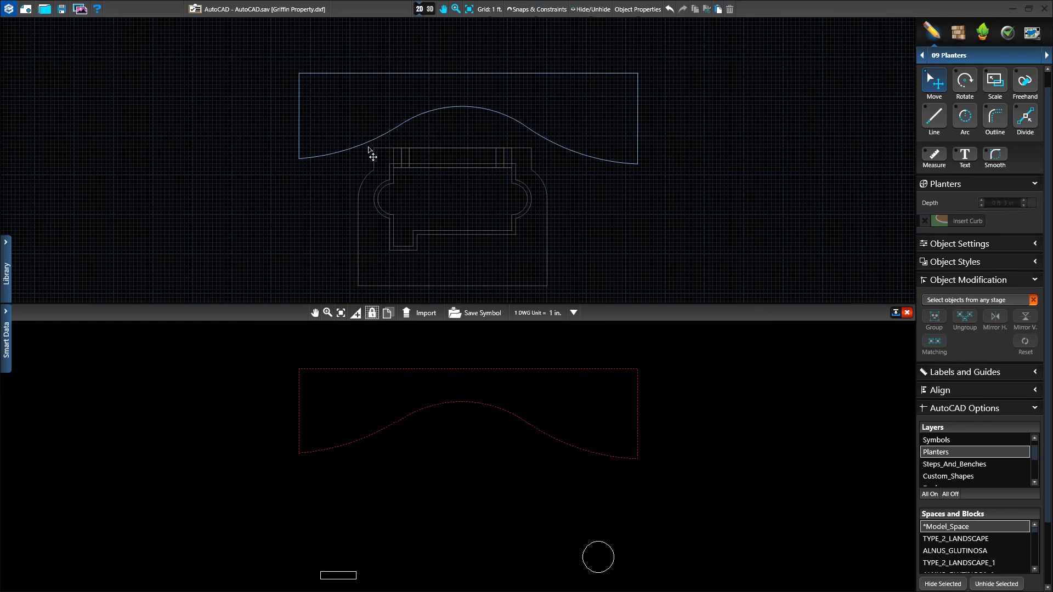
Step: Delete the planter, re-import the curved shape from the AutoCAD plan and group it again
click(495, 114)
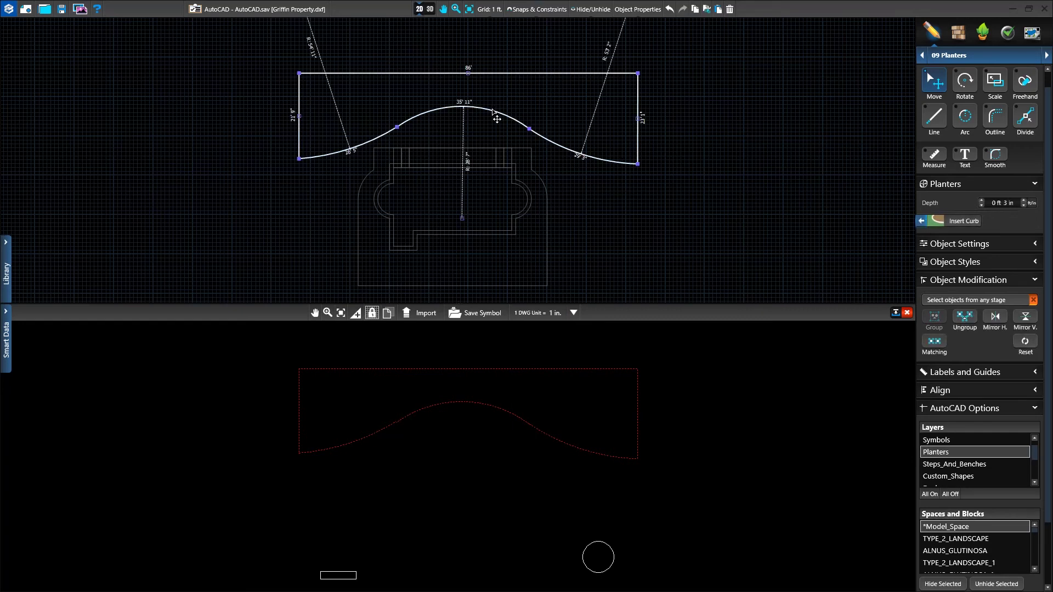
key(Delete)
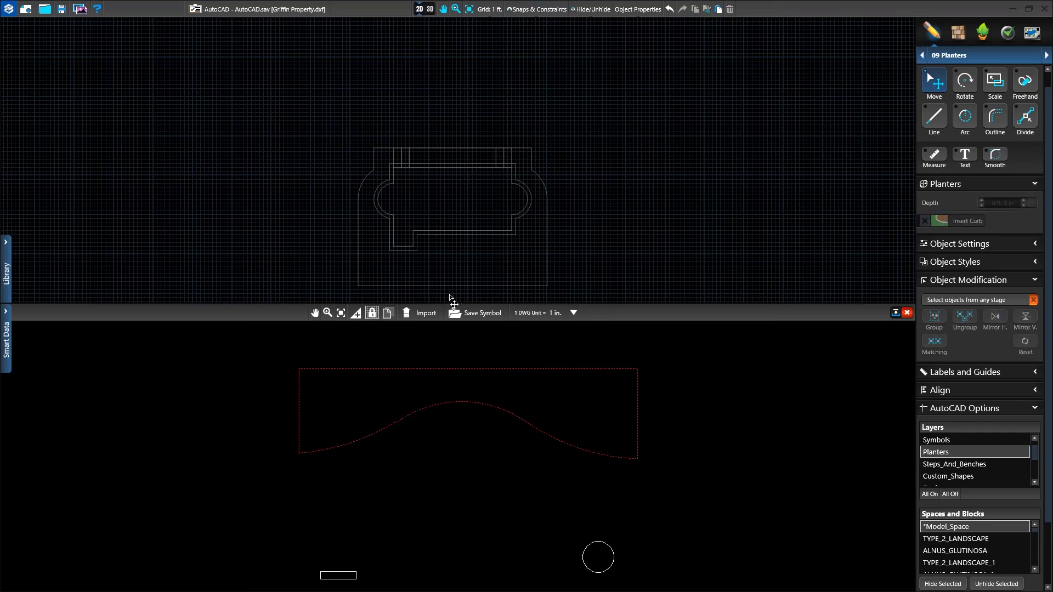
drag(282, 346, 648, 477)
click(422, 316)
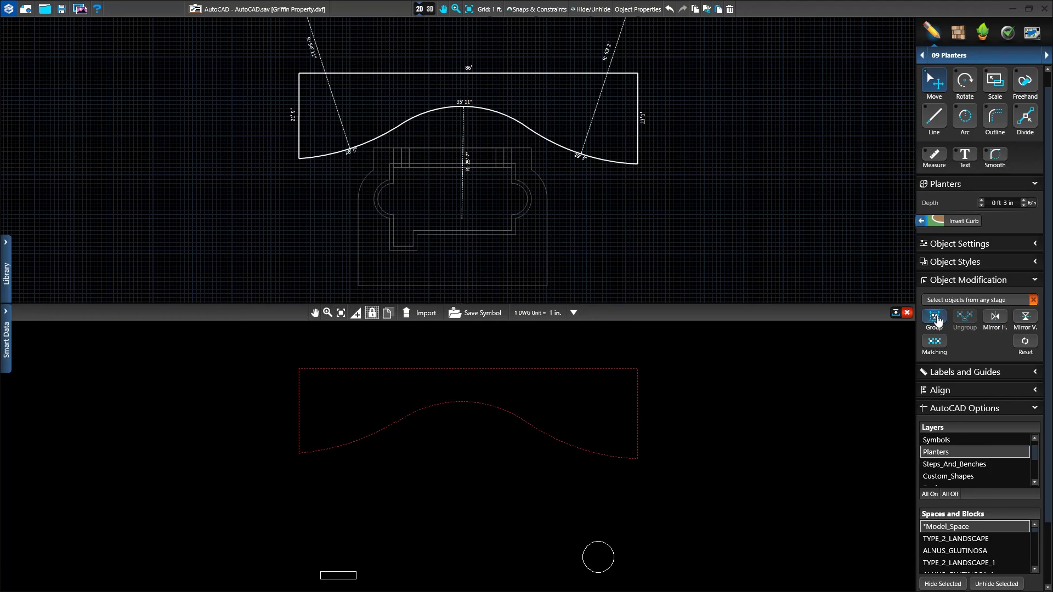
click(935, 317)
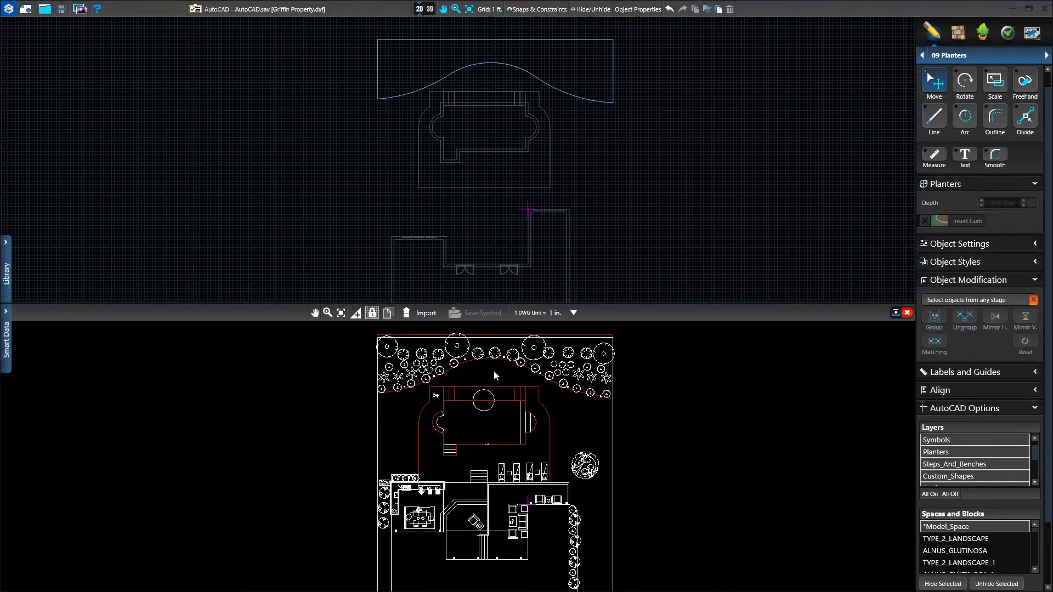
Step: Select a scalloped tree outline and save it as a Plant Symbol named 'Custom Plant Symbol 01'
scroll(438, 381, up, 3)
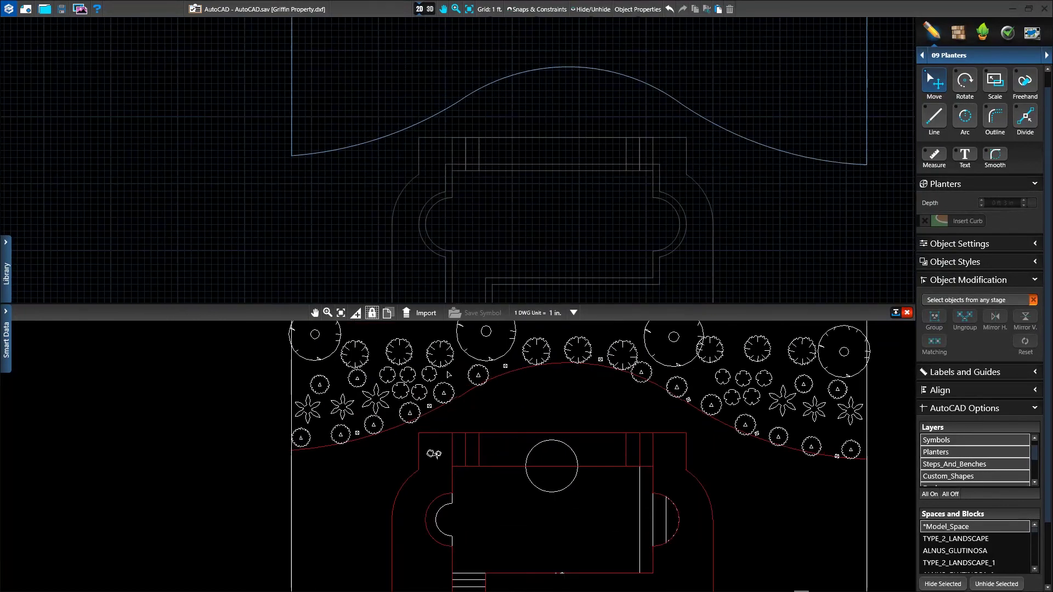
scroll(449, 375, up, 5)
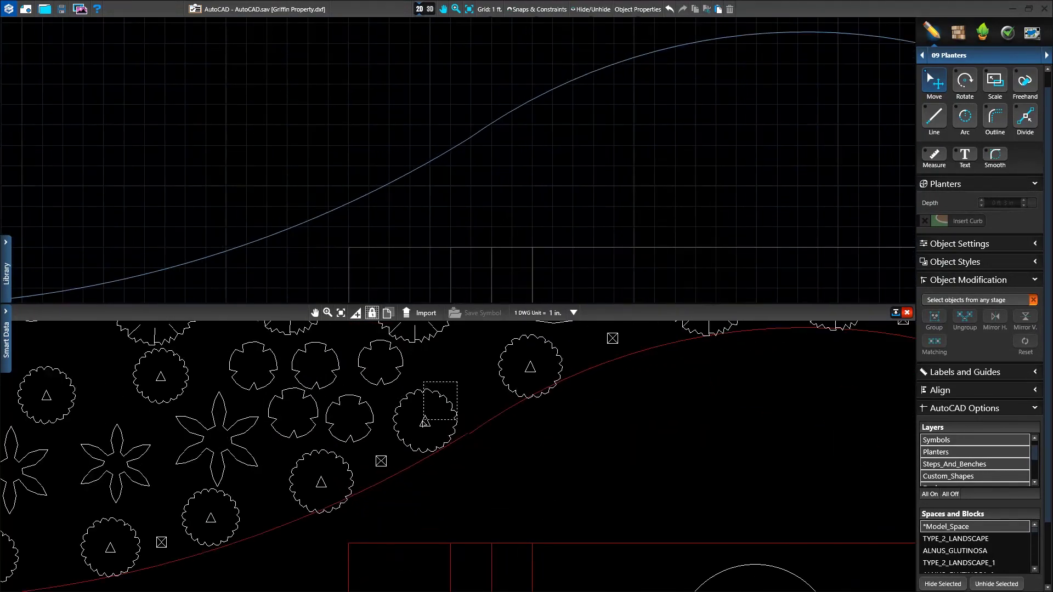
click(424, 420)
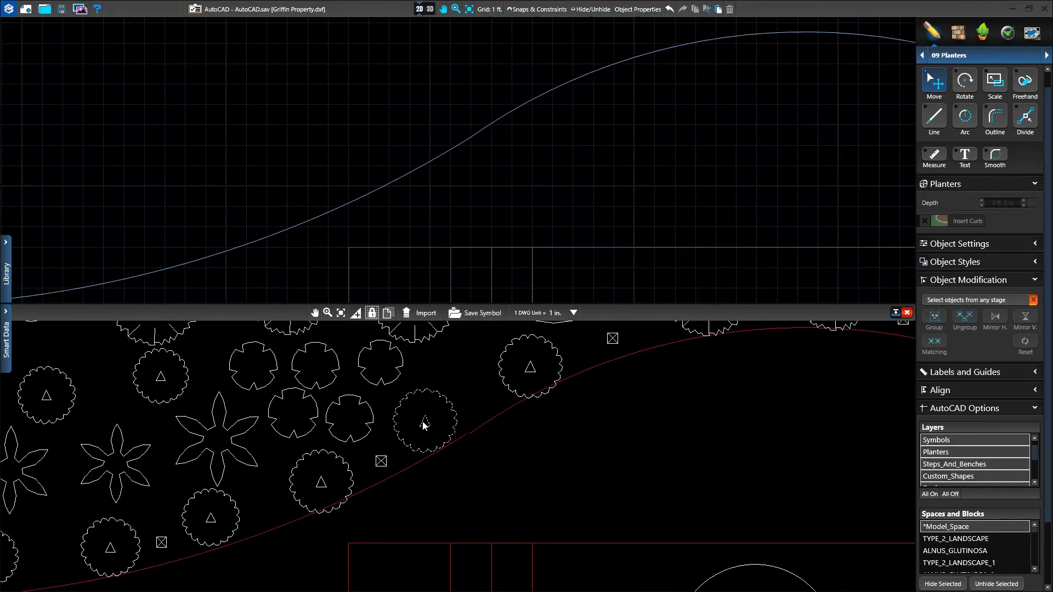
click(471, 314)
text(Cu)
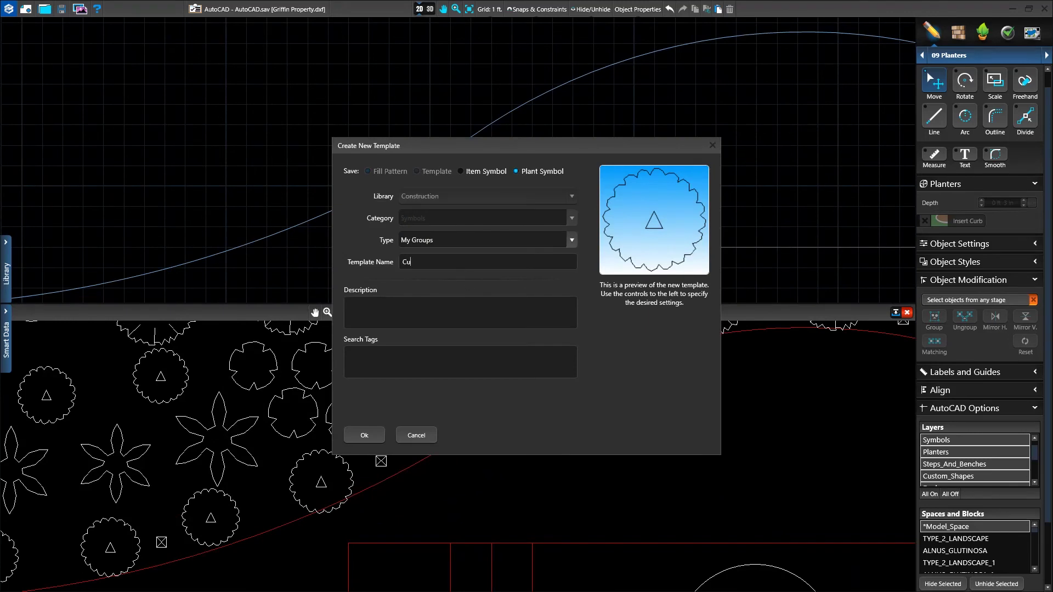
text(stom Plant Symbol 01)
Step: Confirm the Create New Template dialog to save 'Custom Plant Symbol 01'
click(364, 437)
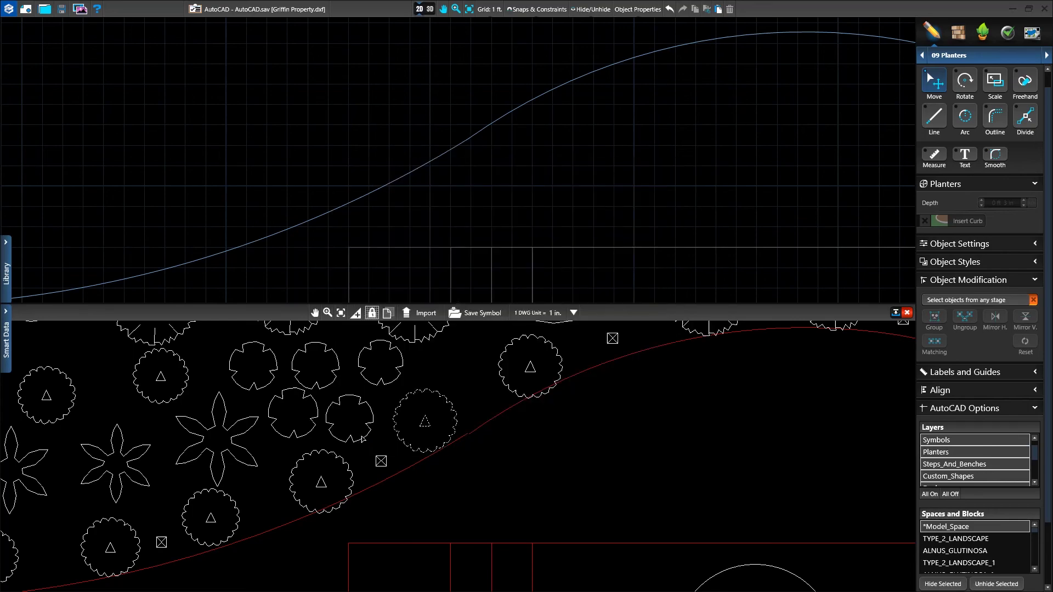